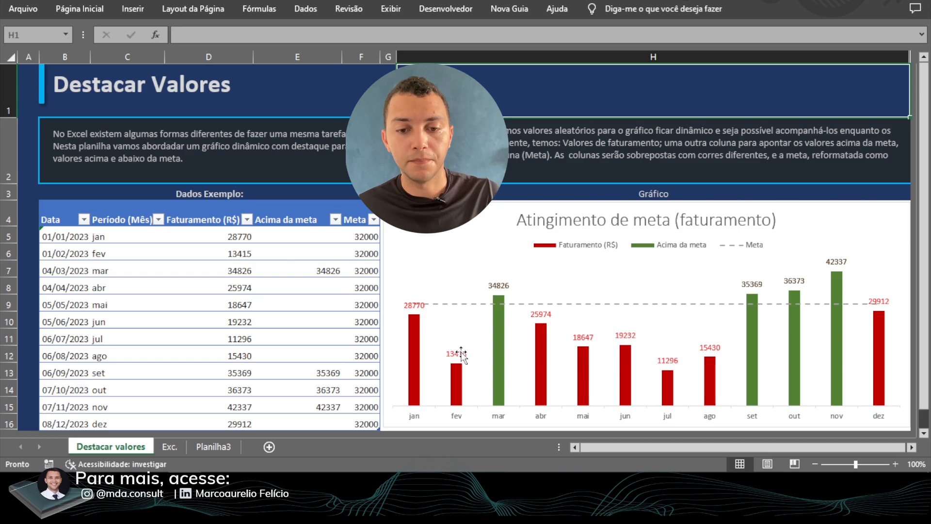
- Open the Exc. worksheet, which holds the sample data table and the empty chart area
{"action": "mouse_move", "coordinate": [717, 385]}
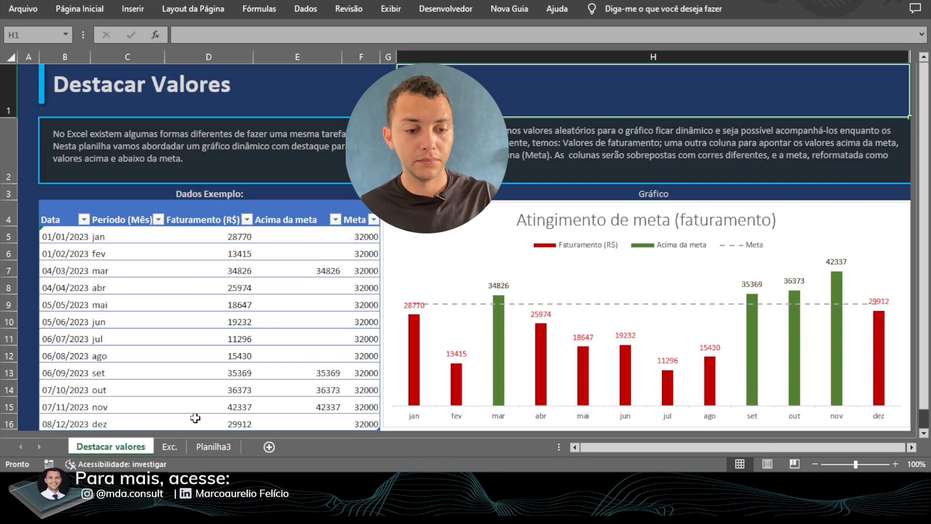
{"action": "left_click", "coordinate": [170, 447]}
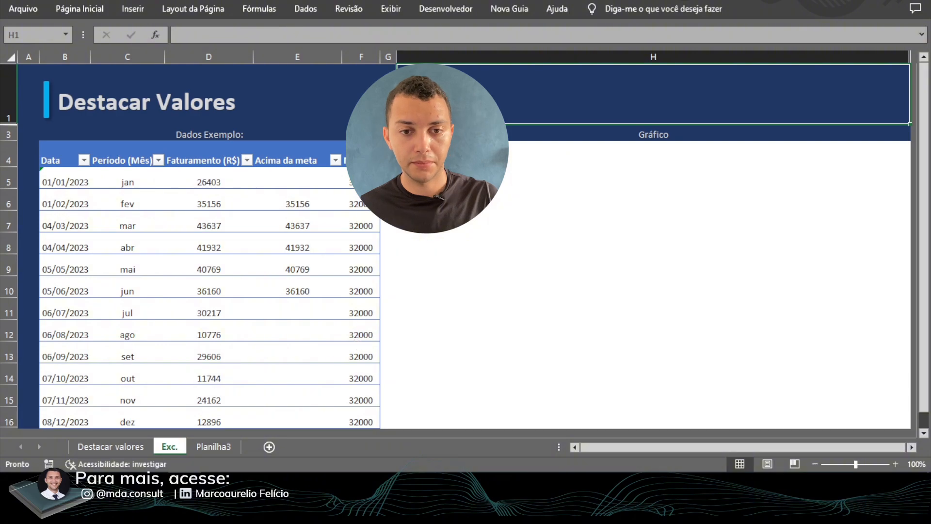
{"action": "left_click", "coordinate": [453, 231]}
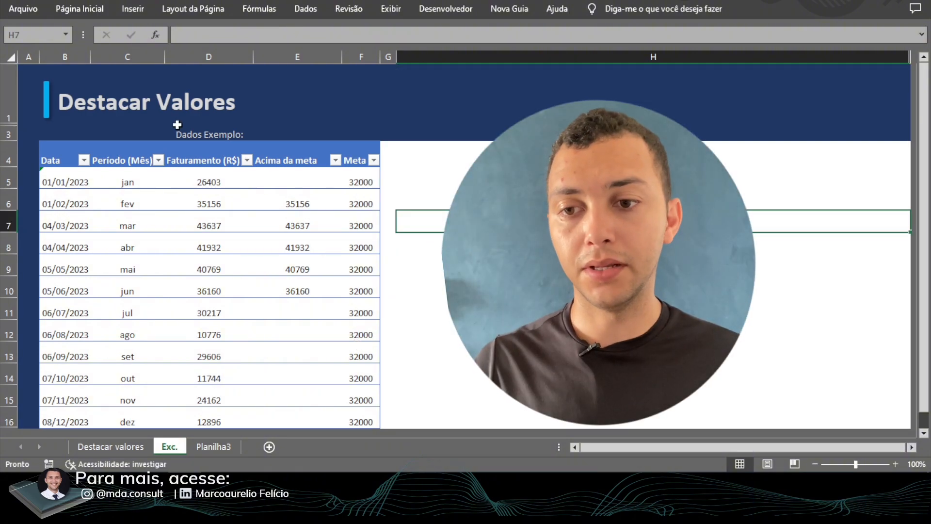
- Examine the dates in the Data column and the TEXTO formula in cell C5 of the Período (Mês) column
{"action": "left_click", "coordinate": [83, 182]}
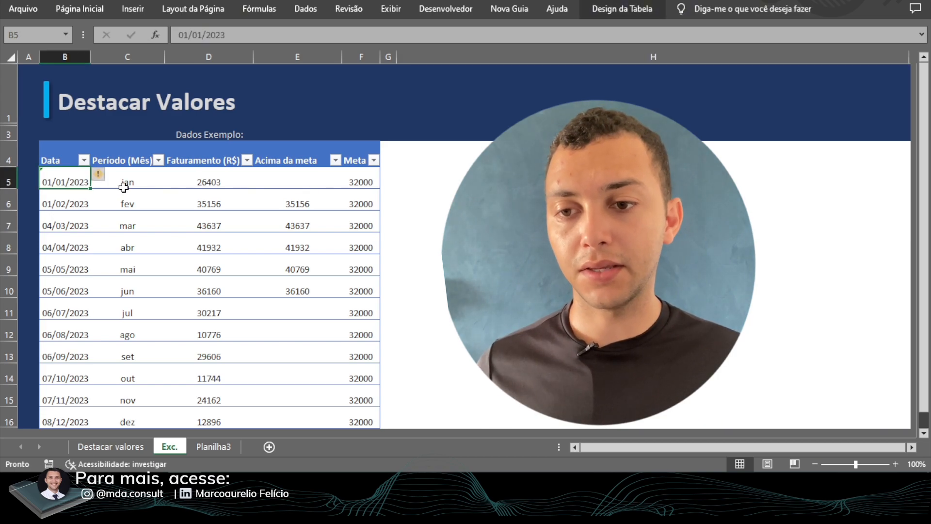
{"action": "left_click_drag", "start_coordinate": [132, 183], "coordinate": [119, 420]}
{"action": "left_click", "coordinate": [109, 178]}
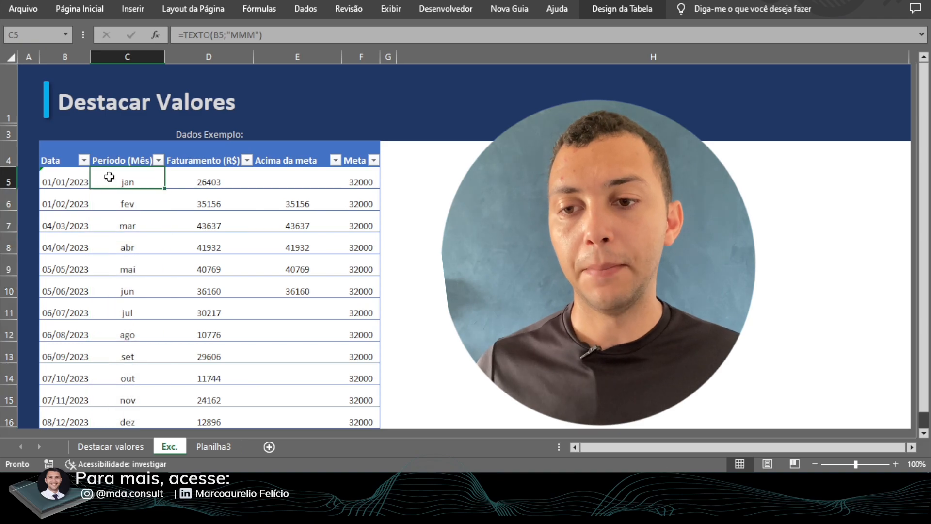
{"action": "double_click", "coordinate": [205, 35]}
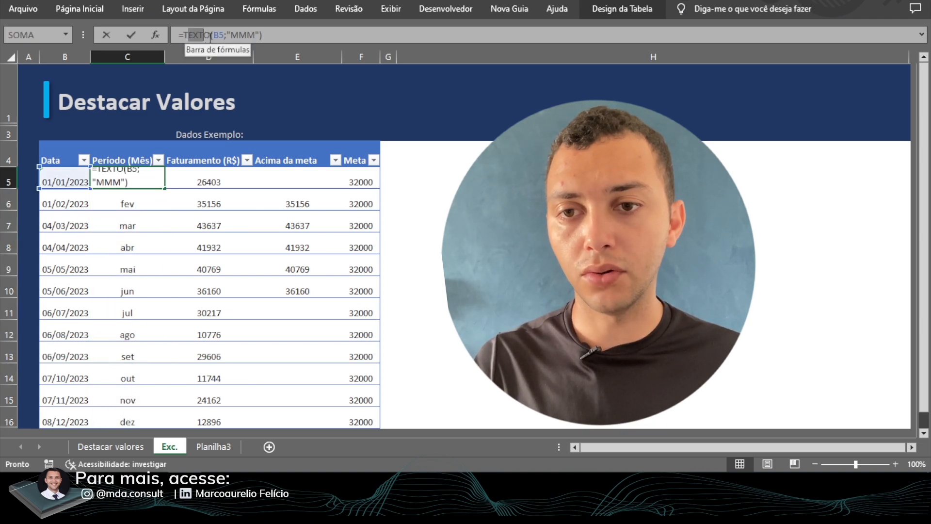
{"action": "left_click", "coordinate": [262, 35]}
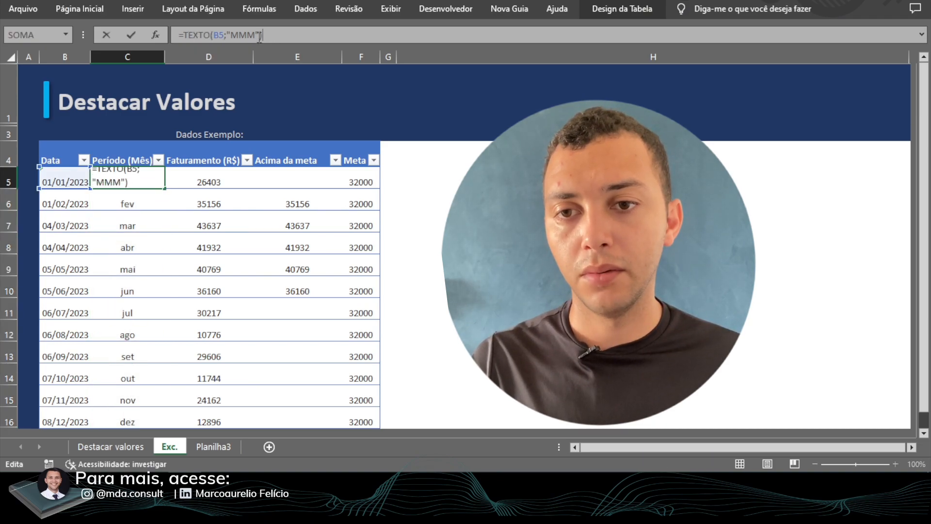
{"action": "double_click", "coordinate": [236, 35]}
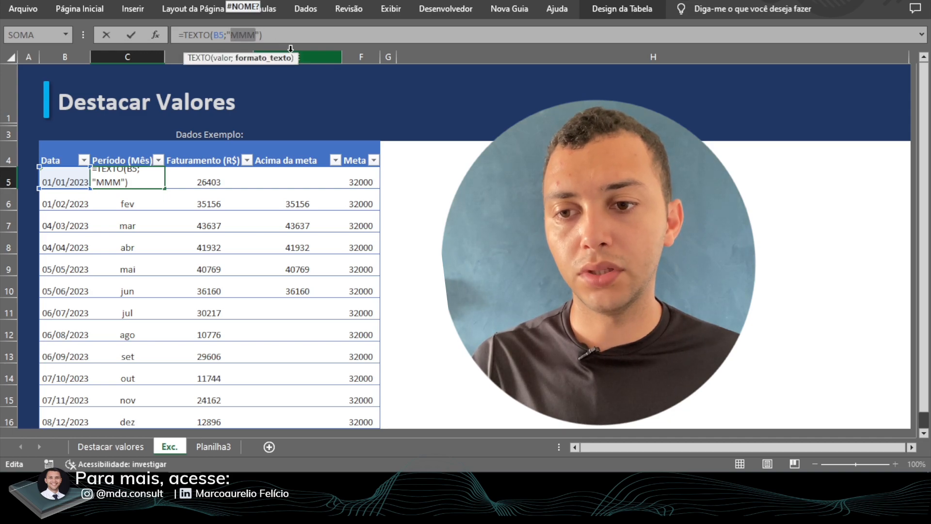
{"action": "key", "text": "ctrl+Return"}
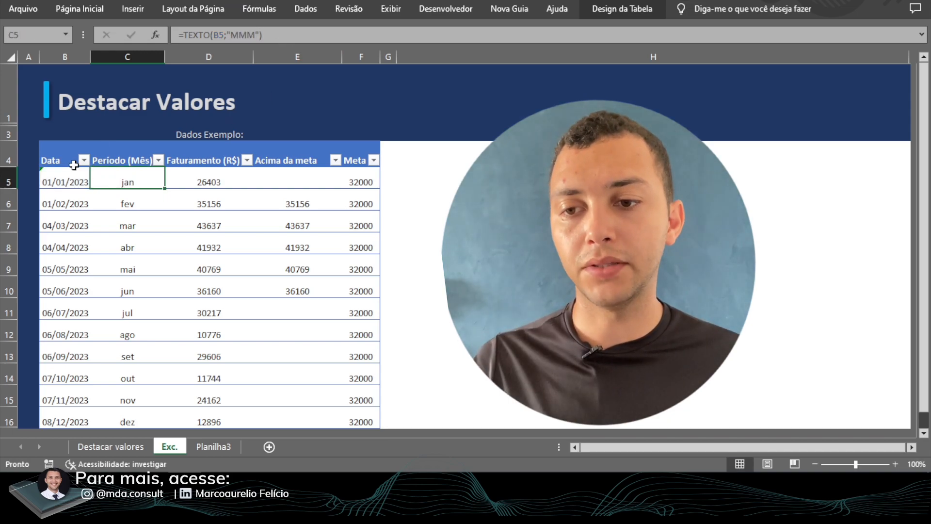
- Examine the first-row contents of the Data, Faturamento (R$), Acima da meta and Meta columns
{"action": "left_click", "coordinate": [61, 182]}
{"action": "left_click", "coordinate": [200, 184]}
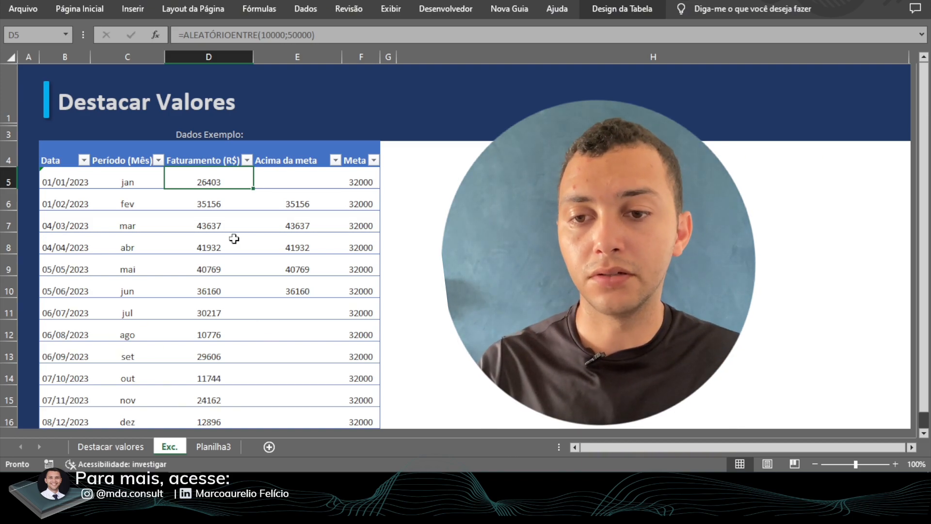
{"action": "left_click", "coordinate": [275, 179]}
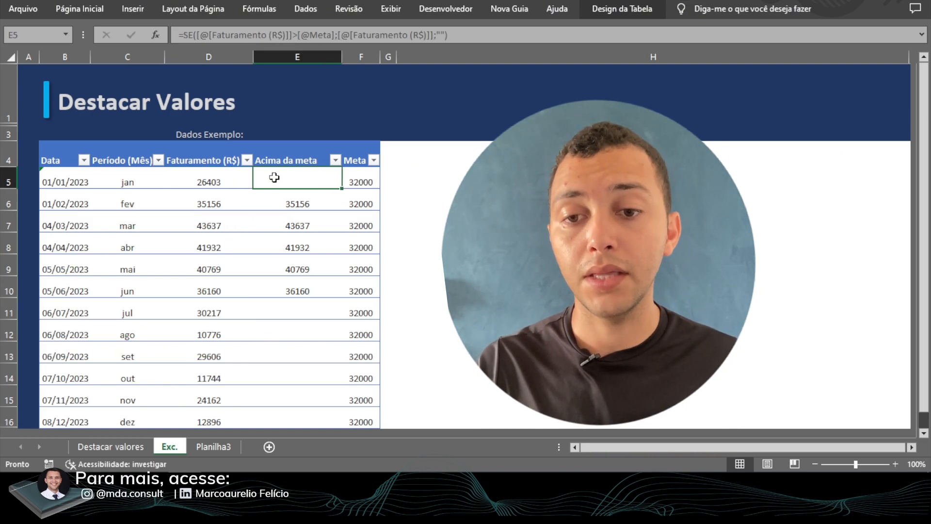
{"action": "left_click", "coordinate": [279, 161]}
{"action": "left_click", "coordinate": [280, 178]}
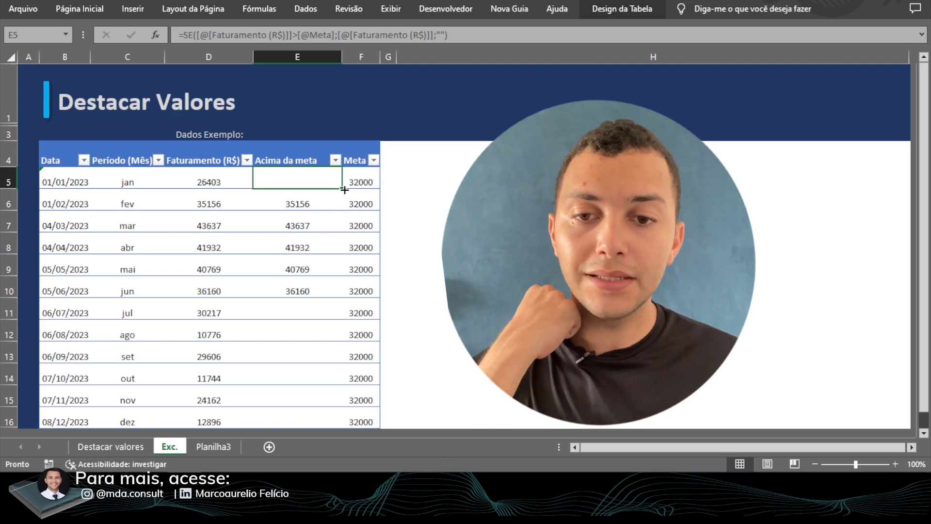
{"action": "left_click", "coordinate": [350, 157]}
{"action": "left_click", "coordinate": [365, 181]}
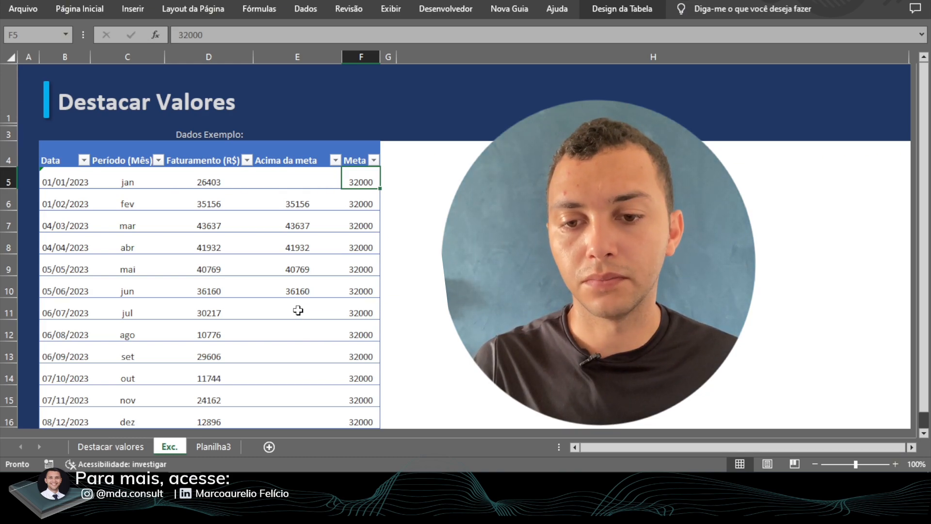
- Clear all formulas from the Acima da meta column, cells E5 to E16
{"action": "left_click", "coordinate": [299, 181]}
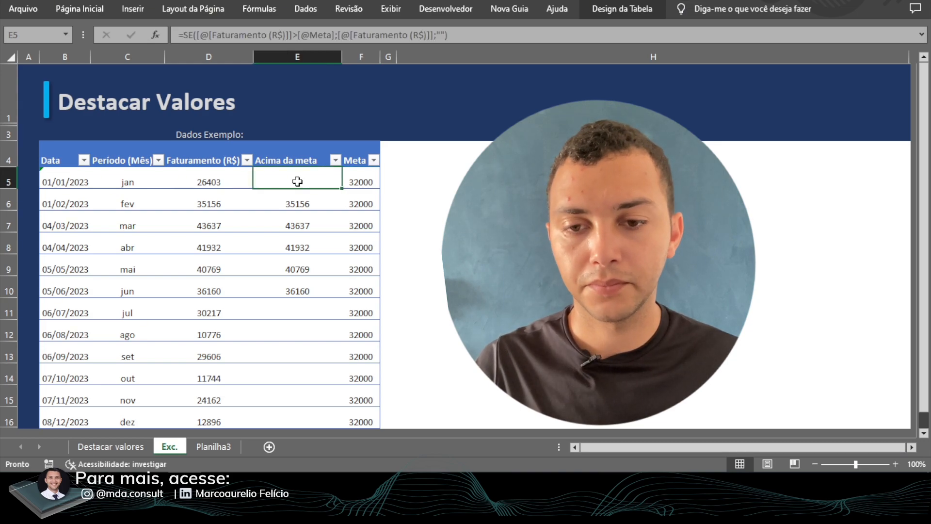
{"action": "key", "text": "ctrl+shift+Down"}
{"action": "key", "text": "Delete"}
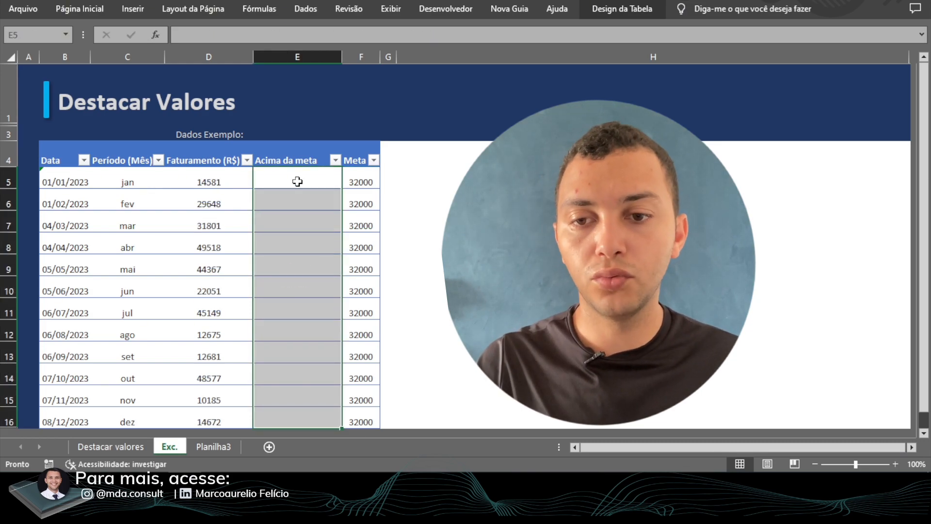
{"action": "left_click", "coordinate": [297, 181]}
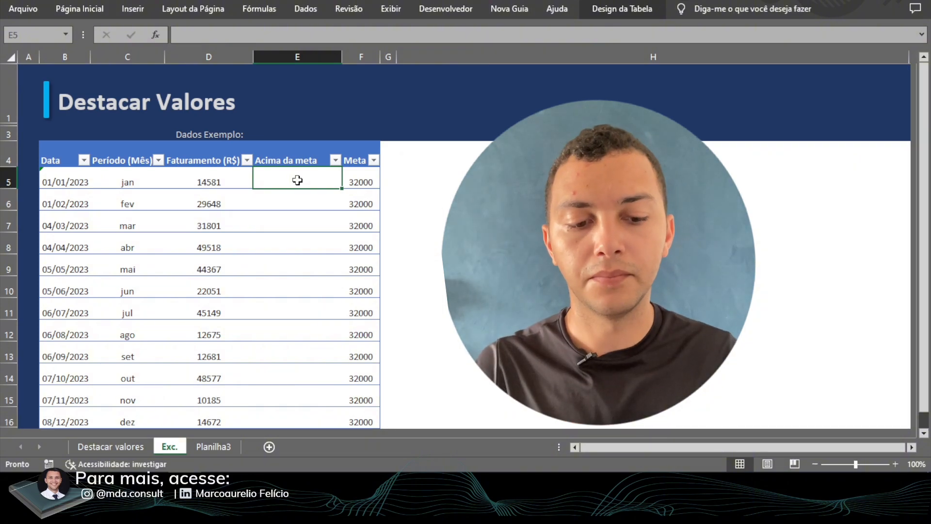
{"action": "type", "text": "=SE("}
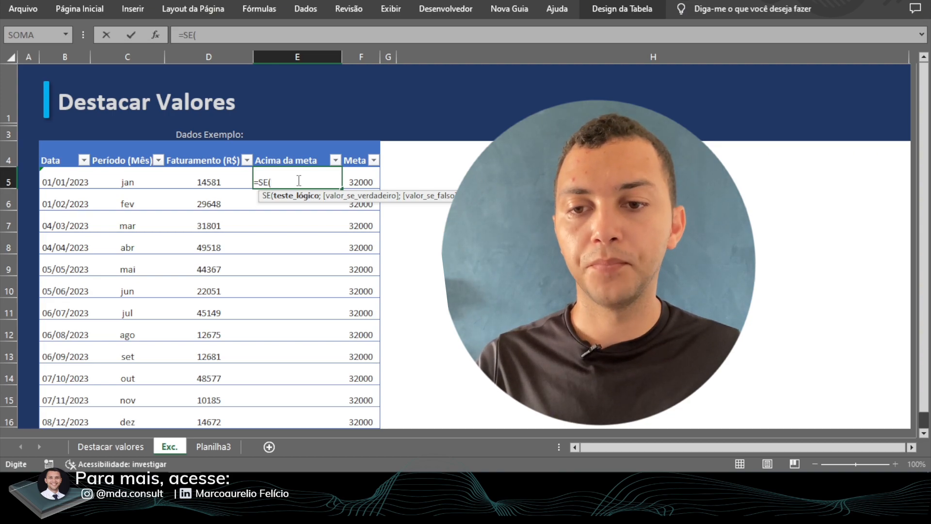
{"action": "key", "text": "Left"}
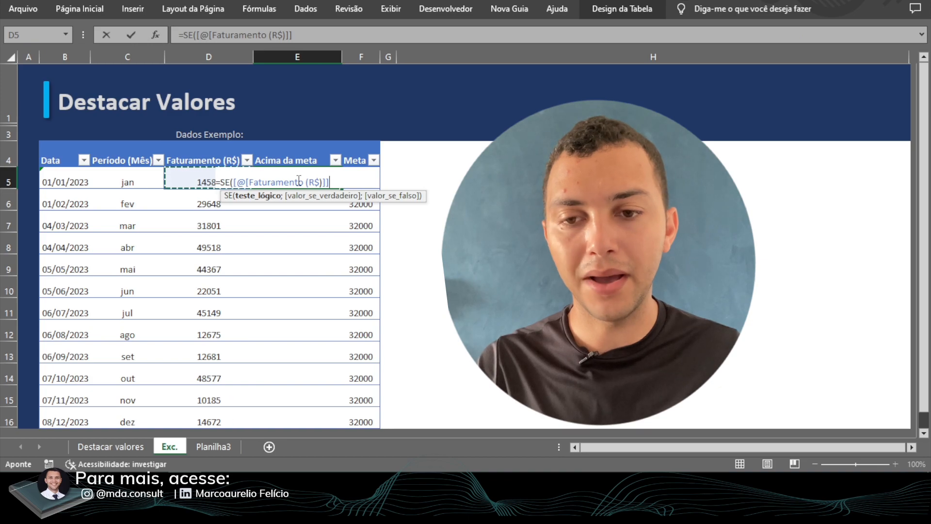
{"action": "type", "text": ">"}
{"action": "key", "text": "Right"}
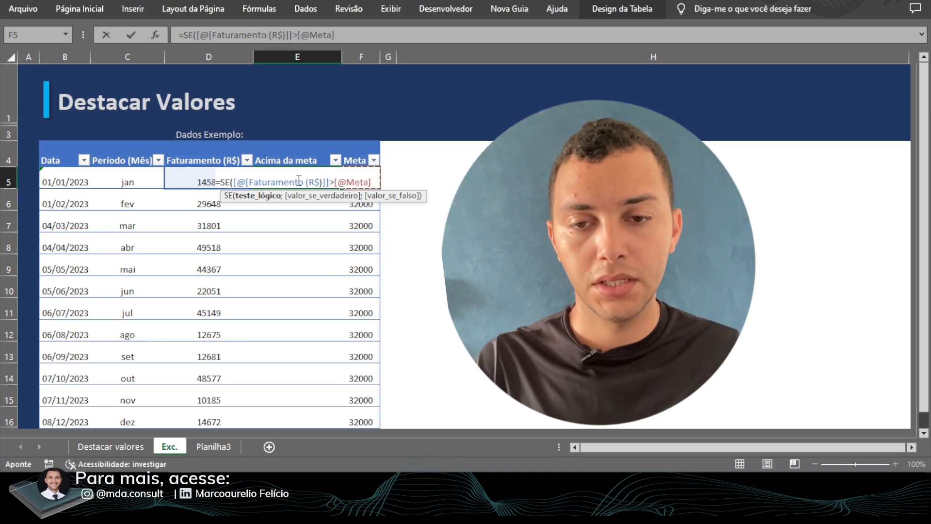
{"action": "type", "text": ";"}
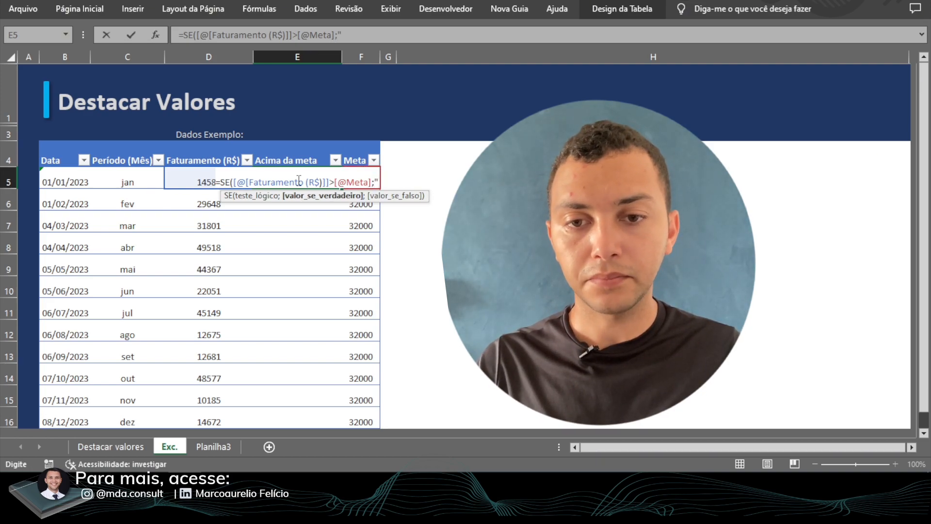
{"action": "key", "text": "Left"}
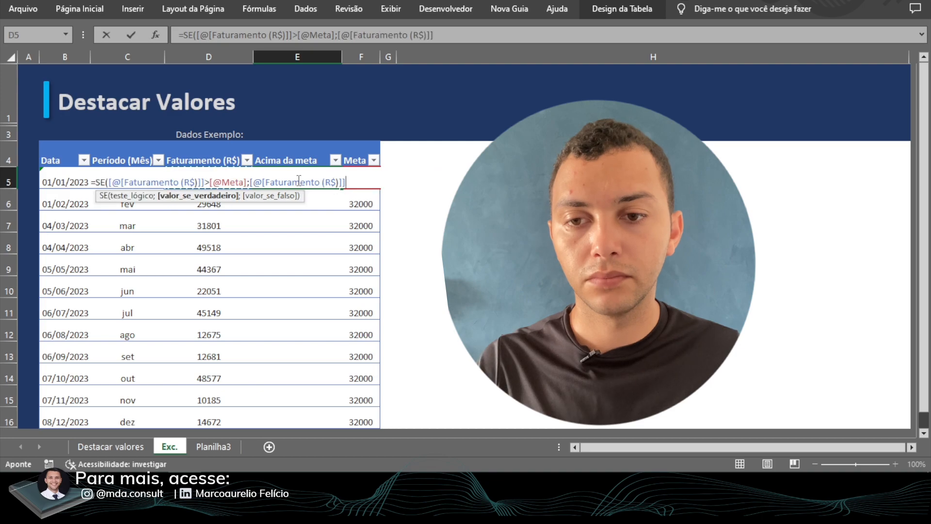
{"action": "type", "text": ";"}
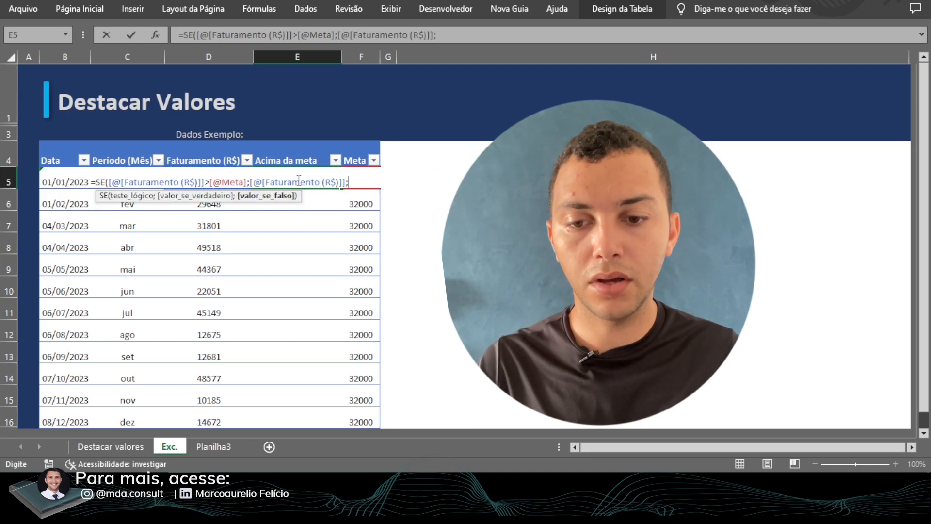
{"action": "type", "text": "\"\""}
{"action": "type", "text": ")"}
{"action": "key", "text": "Return"}
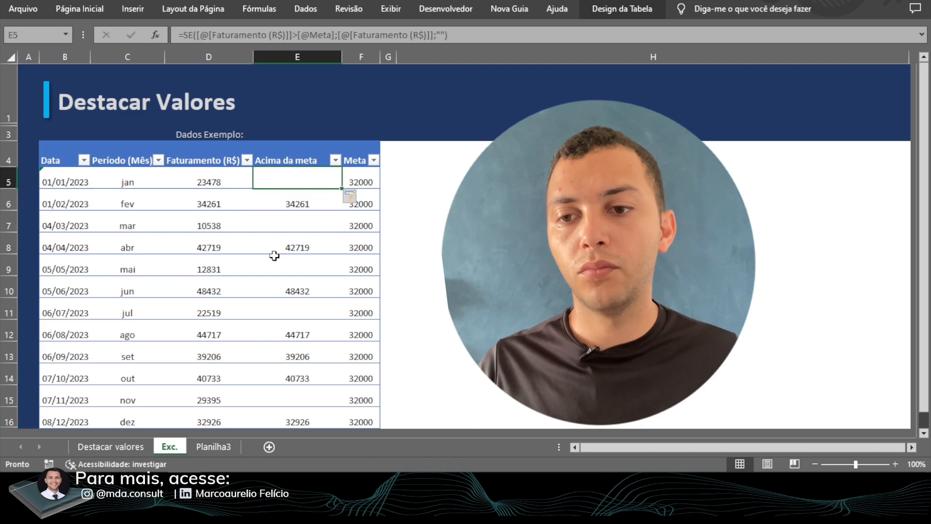
- Review the table's columns, checking the formulas in Faturamento (R$), Acima da meta and Período (Mês)
{"action": "left_click_drag", "start_coordinate": [64, 152], "coordinate": [358, 328]}
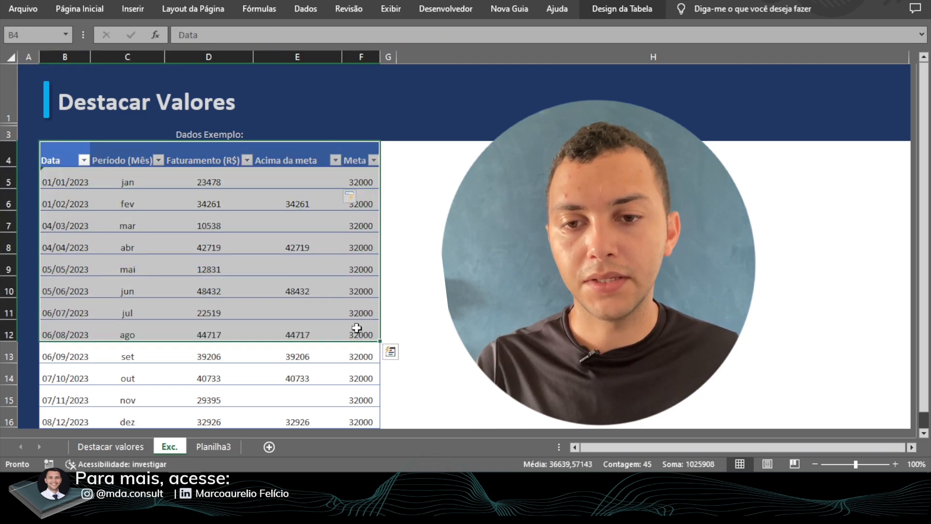
{"action": "left_click", "coordinate": [213, 180]}
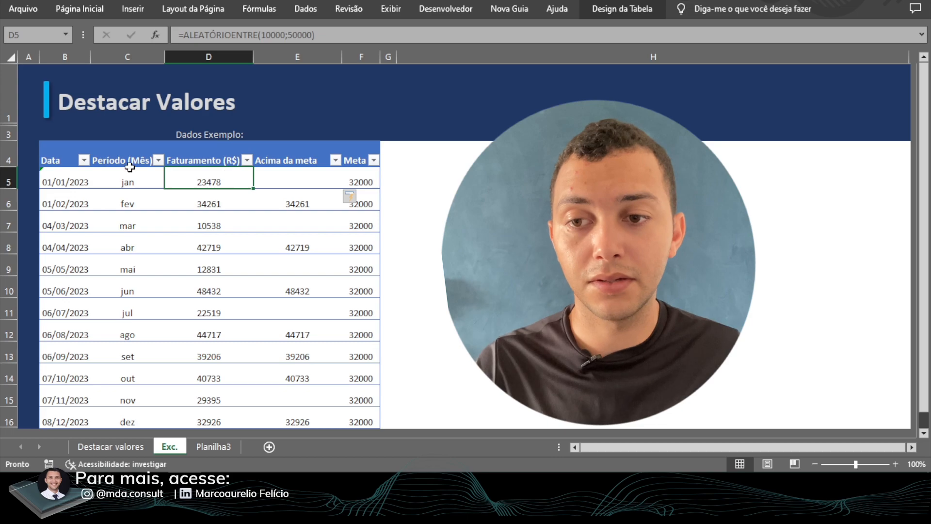
{"action": "left_click", "coordinate": [67, 162]}
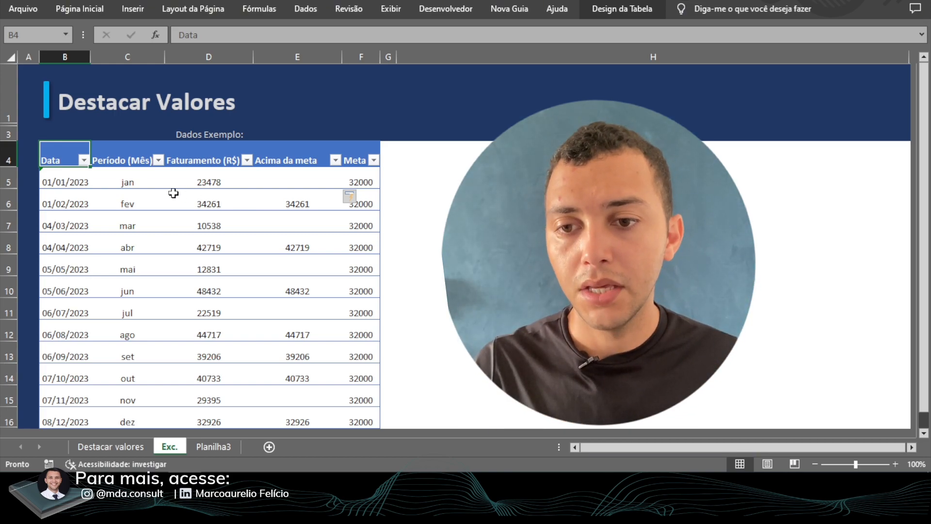
{"action": "left_click", "coordinate": [293, 177]}
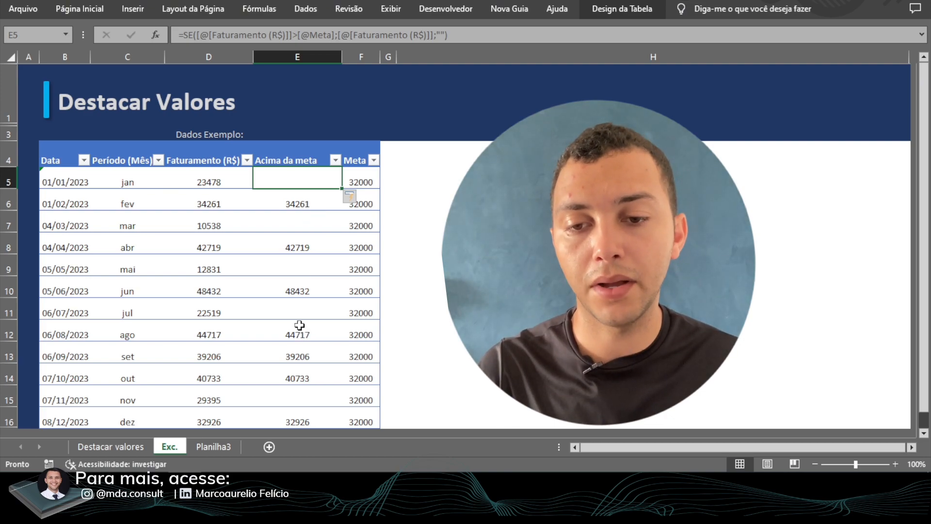
{"action": "left_click", "coordinate": [298, 314]}
{"action": "left_click", "coordinate": [298, 334]}
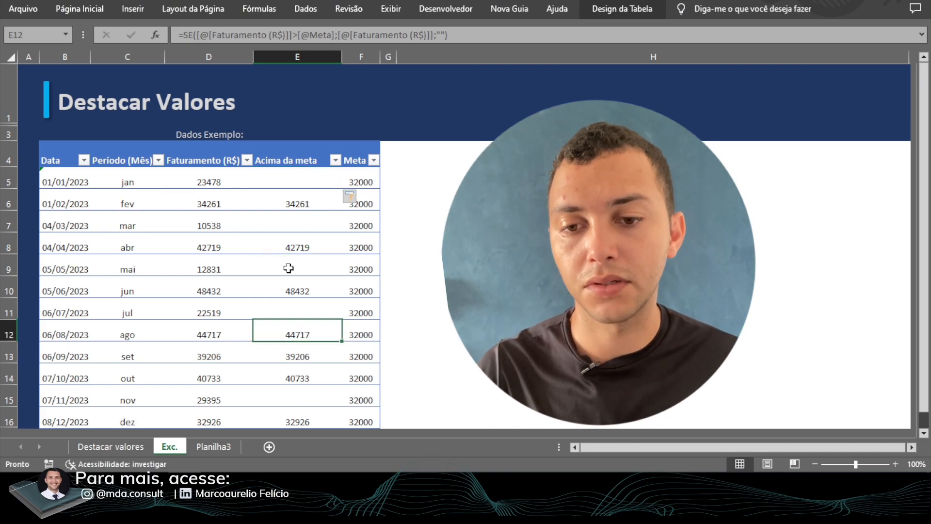
{"action": "left_click", "coordinate": [308, 183]}
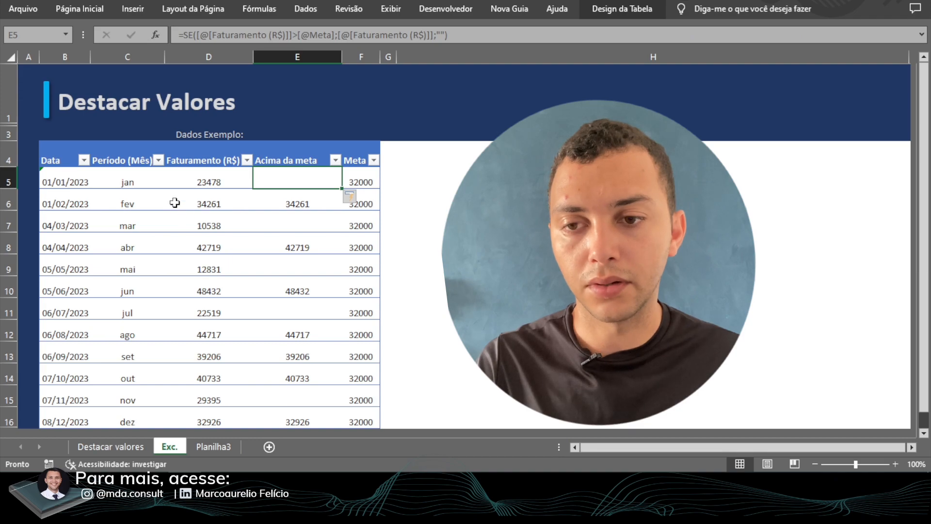
{"action": "left_click", "coordinate": [132, 186]}
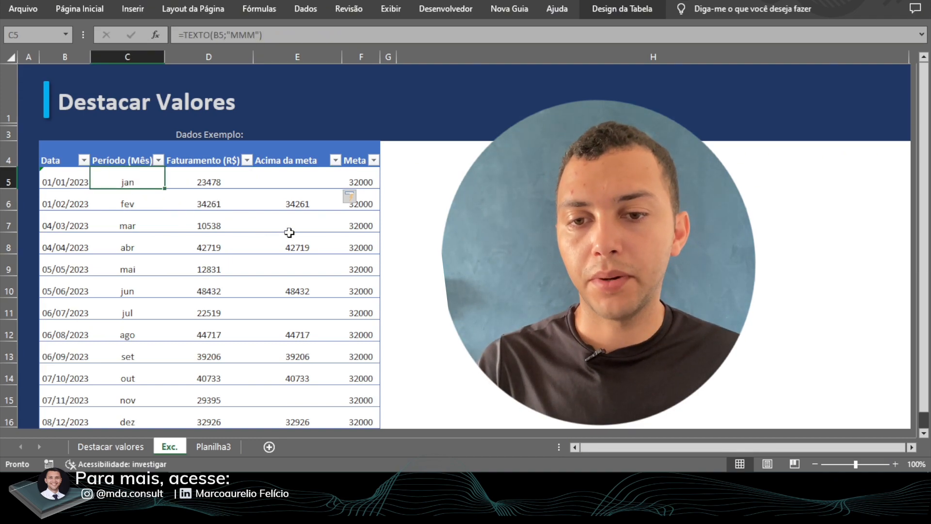
- Insert a 2D clustered column chart from the Período (Mês) to Meta columns, range C4:F16, headers included
{"action": "left_click", "coordinate": [129, 160]}
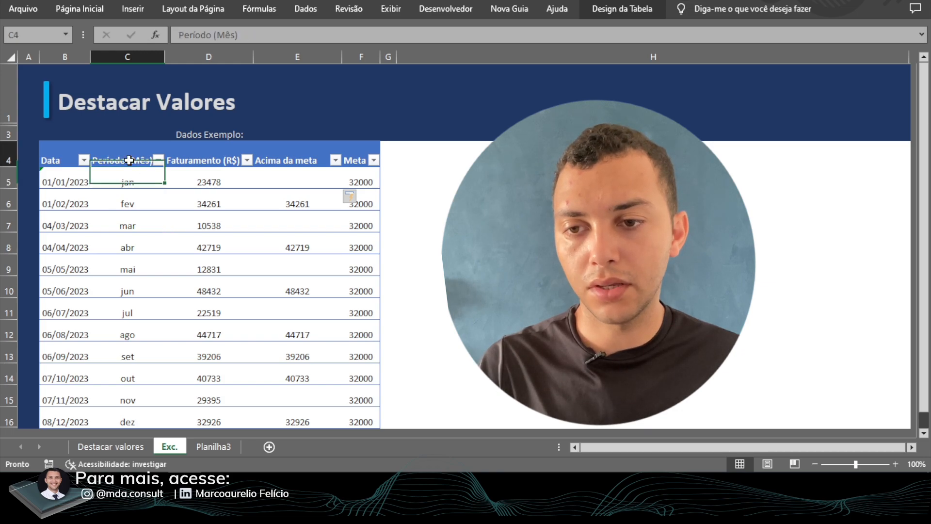
{"action": "left_click_drag", "start_coordinate": [129, 160], "coordinate": [364, 422]}
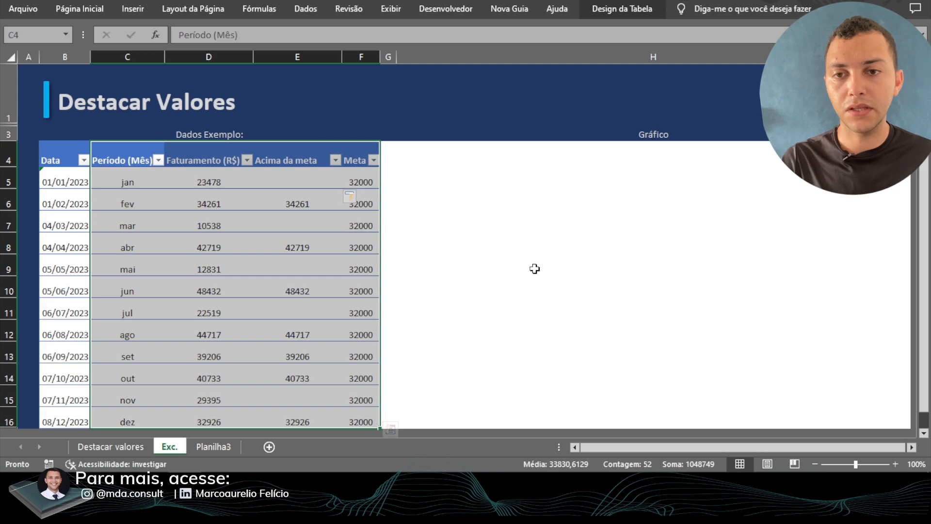
{"action": "left_click", "coordinate": [139, 7]}
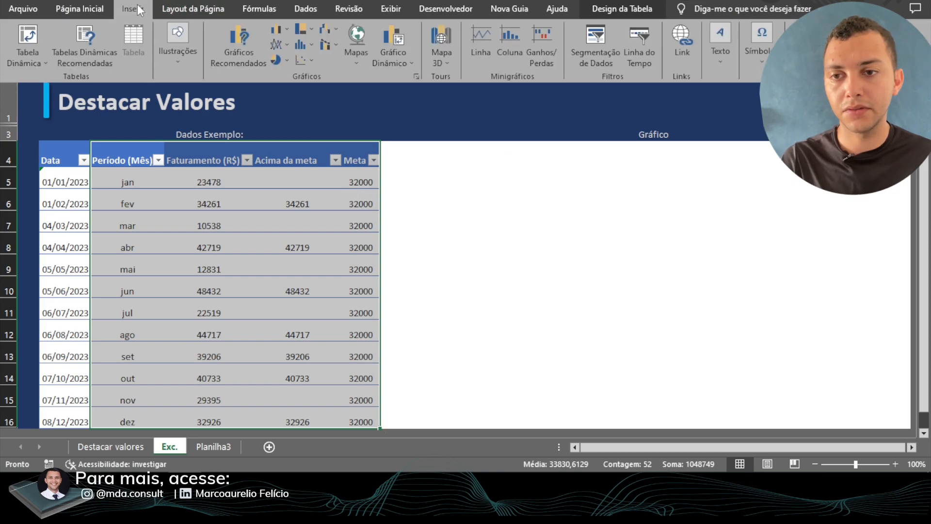
{"action": "left_click", "coordinate": [280, 27]}
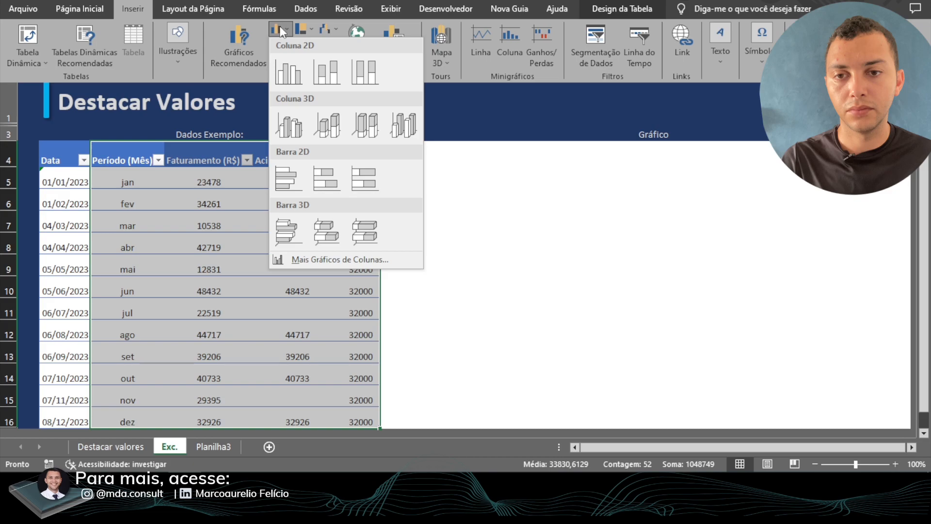
{"action": "left_click", "coordinate": [286, 77]}
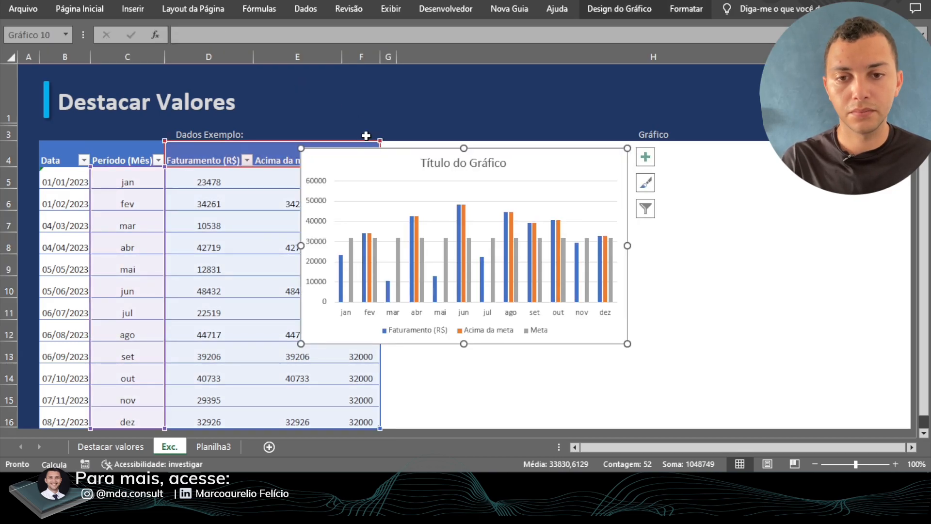
- Fit the chart to the area beneath the Gráfico heading, and delete its vertical axis and horizontal gridlines
{"action": "left_click_drag", "start_coordinate": [373, 155], "coordinate": [458, 151]}
{"action": "left_click_drag", "start_coordinate": [713, 339], "coordinate": [901, 420]}
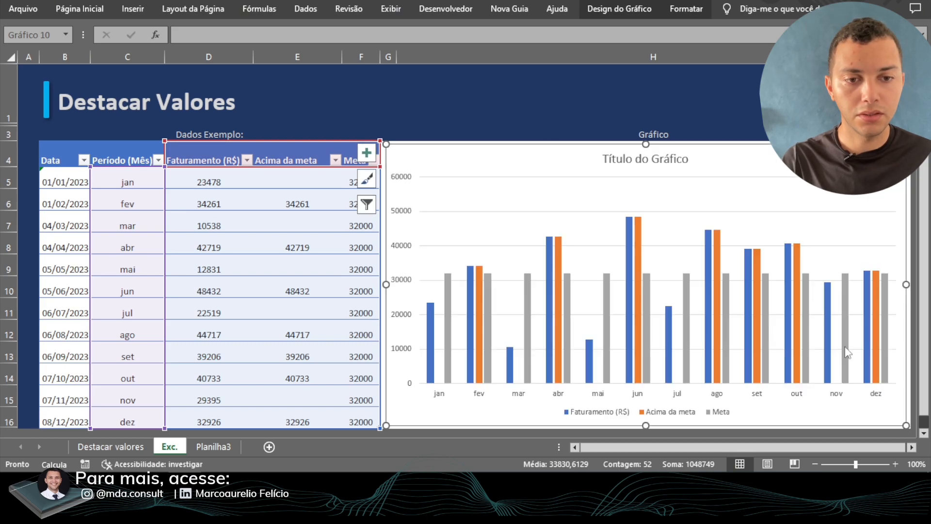
{"action": "left_click", "coordinate": [402, 211]}
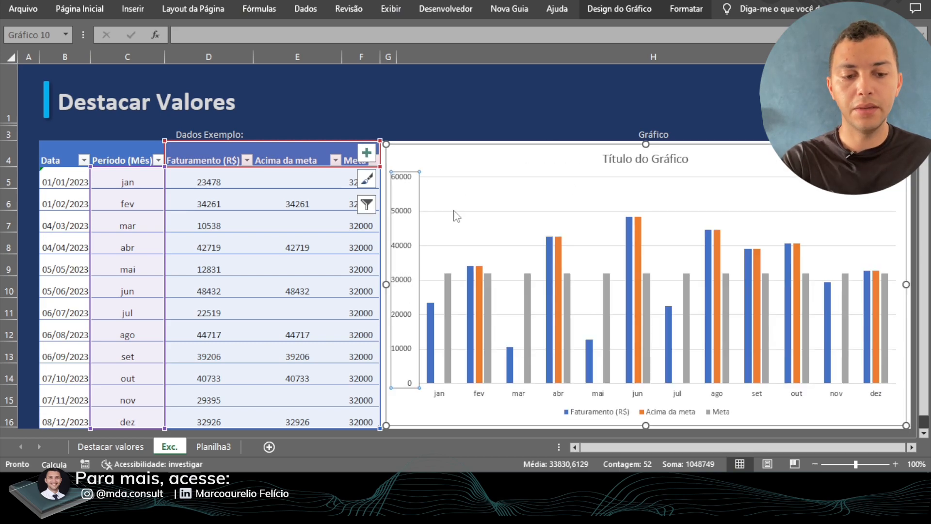
{"action": "key", "text": "Delete"}
{"action": "left_click", "coordinate": [418, 213]}
{"action": "key", "text": "Delete"}
- Replace the chart's placeholder title with Faturamento
{"action": "left_click", "coordinate": [669, 163]}
{"action": "triple_click", "coordinate": [670, 163]}
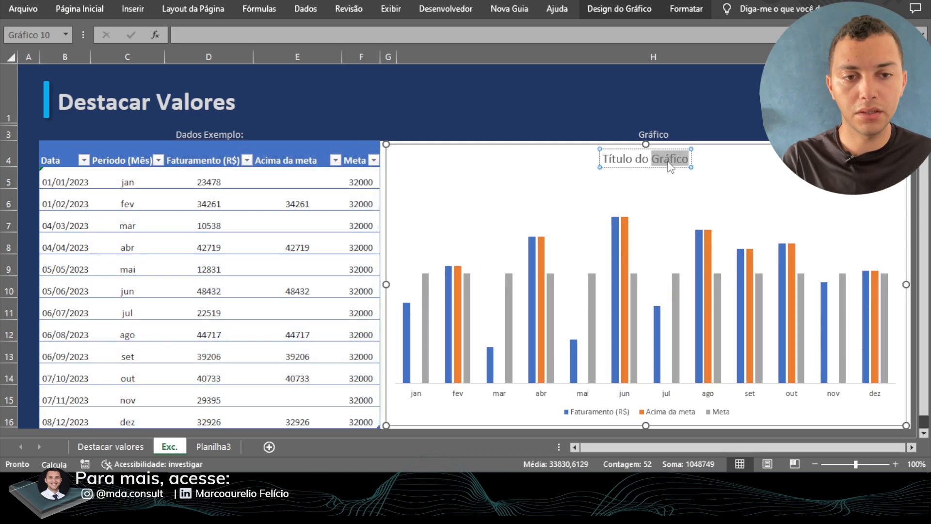
{"action": "left_click", "coordinate": [674, 178]}
{"action": "left_click", "coordinate": [655, 167]}
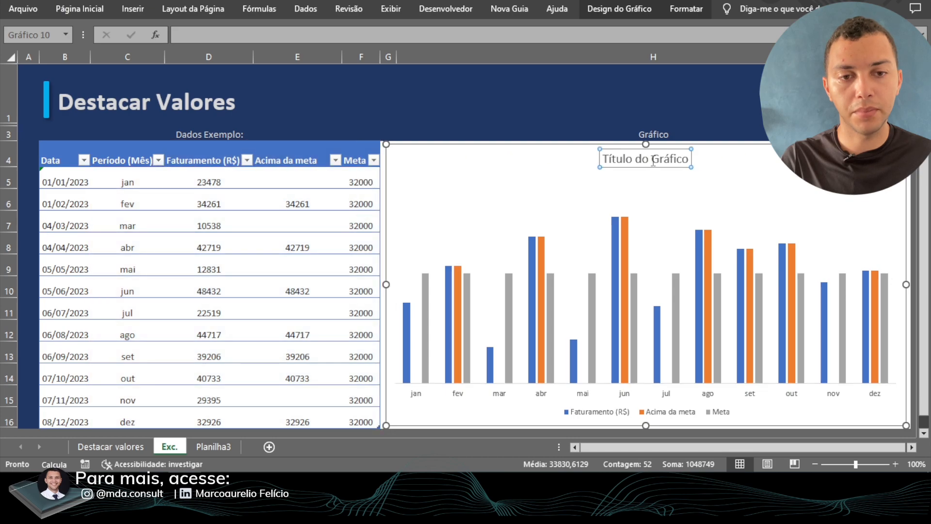
{"action": "triple_click", "coordinate": [655, 167]}
{"action": "type", "text": "Faturamento"}
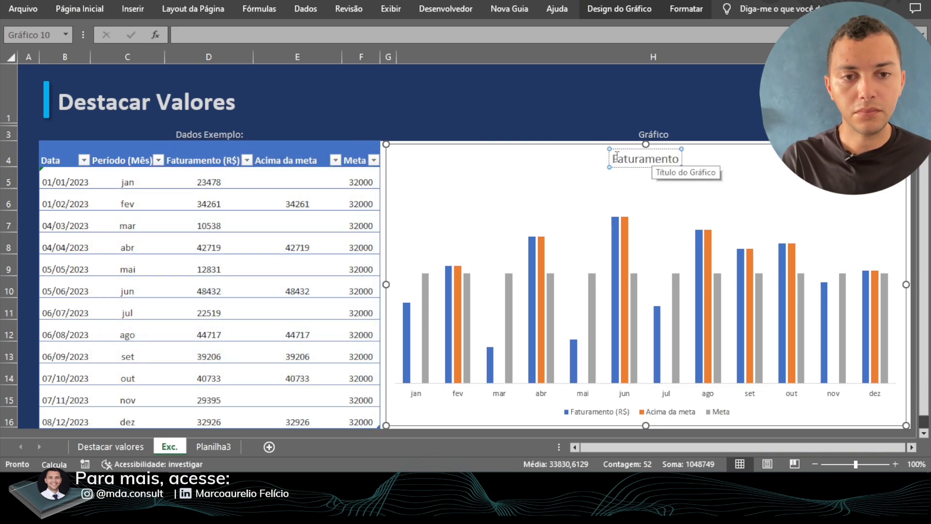
{"action": "left_click", "coordinate": [567, 121]}
{"action": "left_click", "coordinate": [570, 177]}
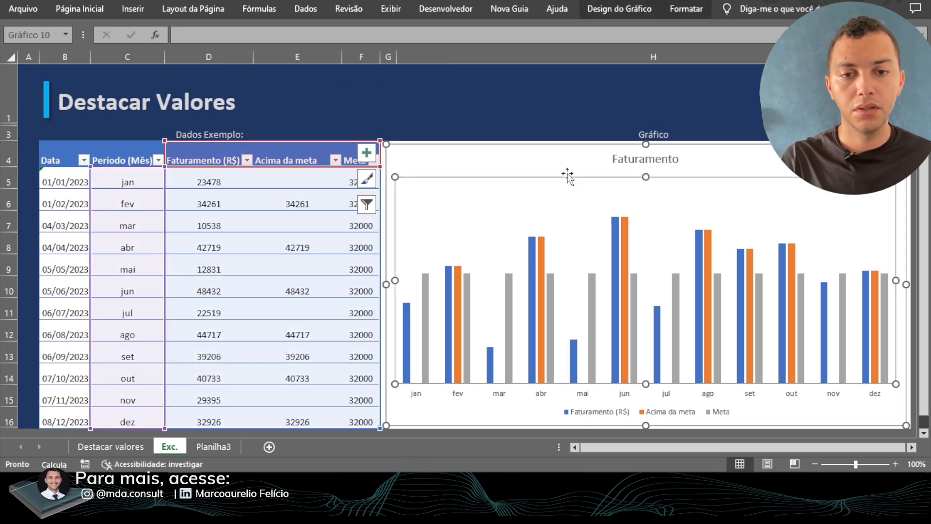
- Change the chart to a Coluna Clusterizada – Linha combination, with Meta as the line and the other two series as clustered columns
{"action": "left_click", "coordinate": [541, 146]}
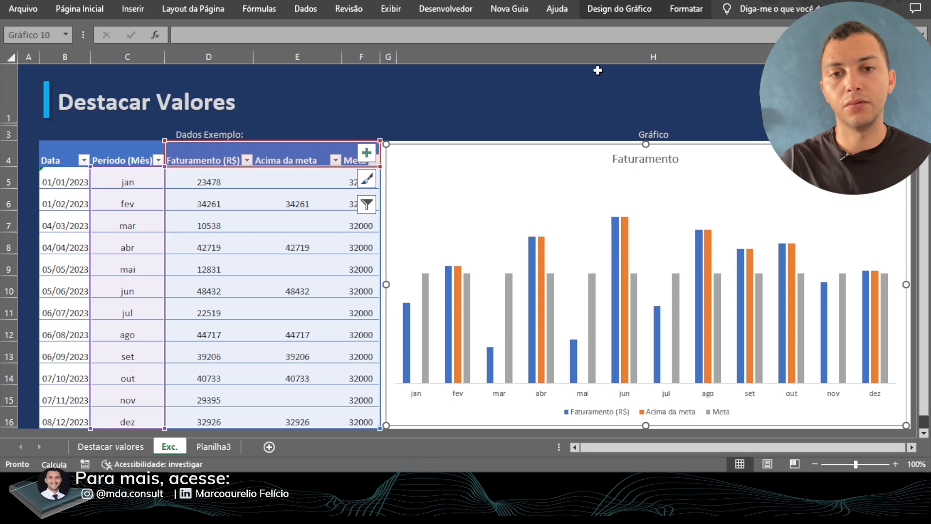
{"action": "left_click", "coordinate": [669, 10]}
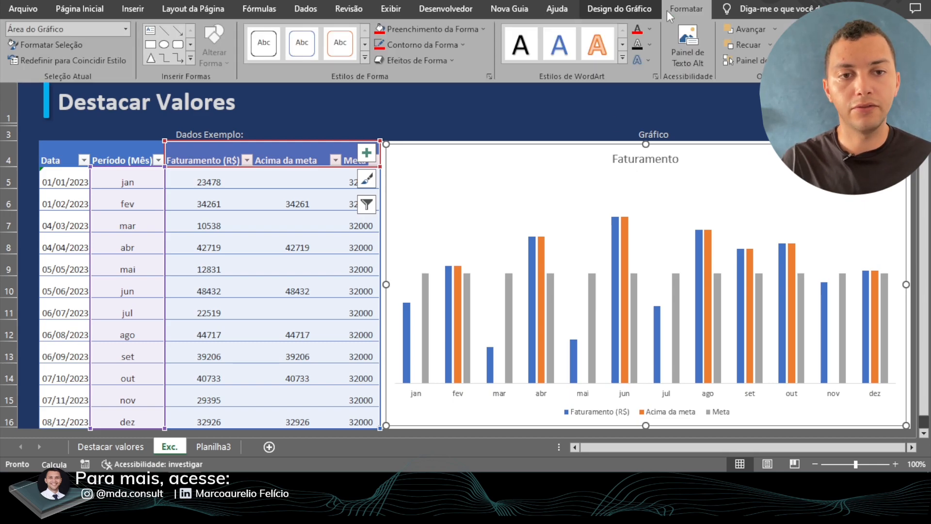
{"action": "left_click", "coordinate": [638, 8]}
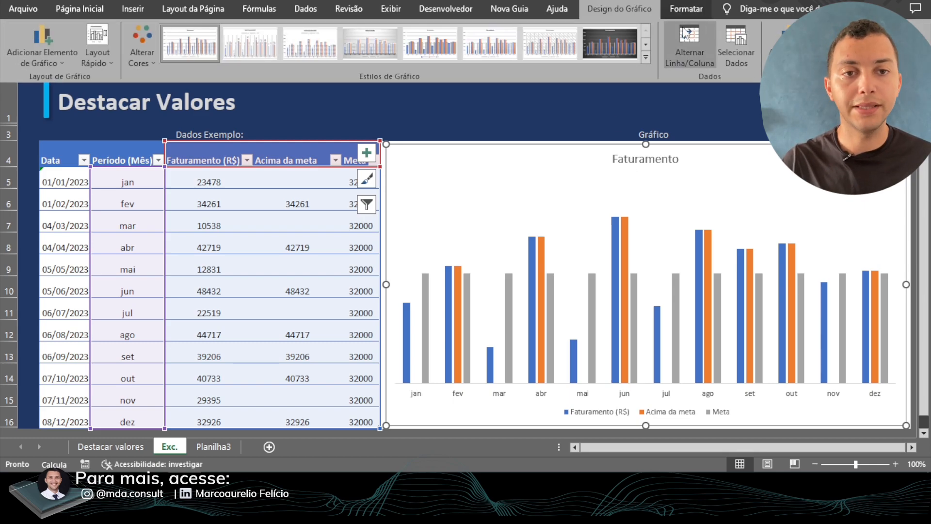
{"action": "left_click", "coordinate": [780, 41]}
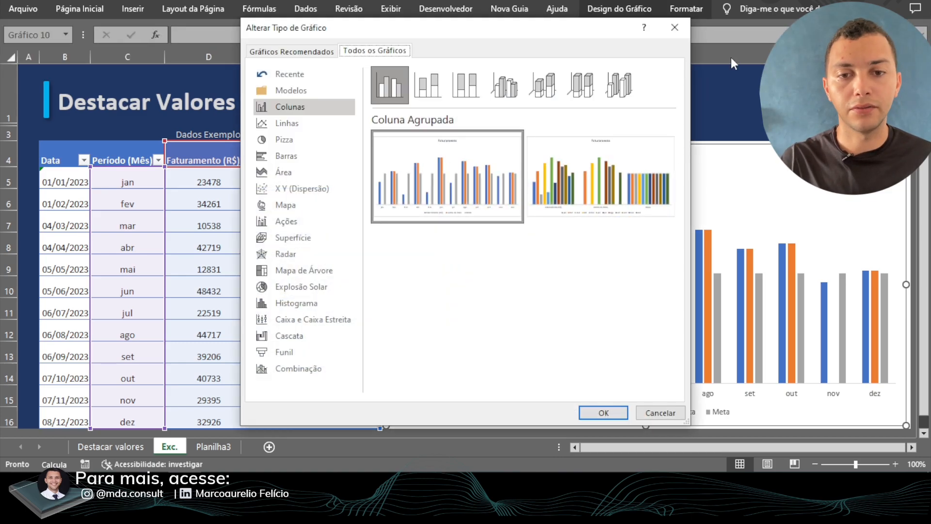
{"action": "left_click", "coordinate": [333, 368]}
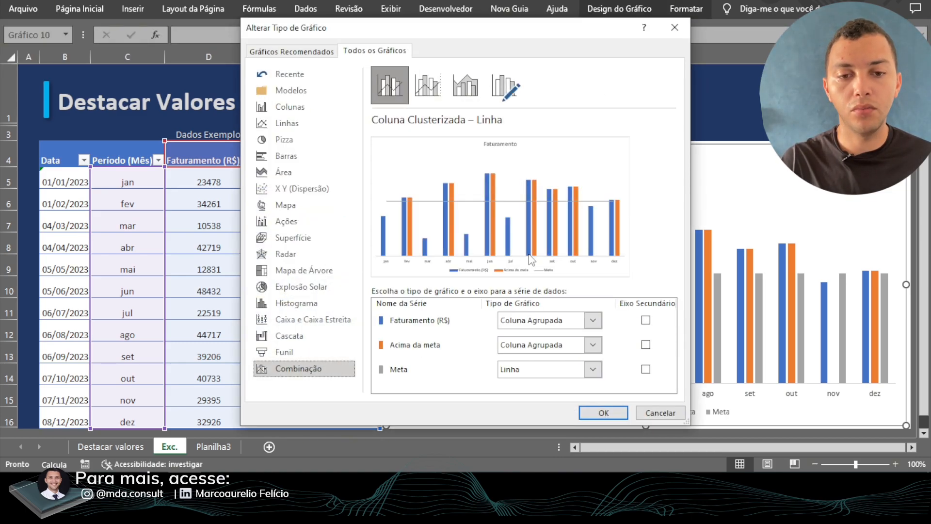
{"action": "left_click", "coordinate": [598, 415]}
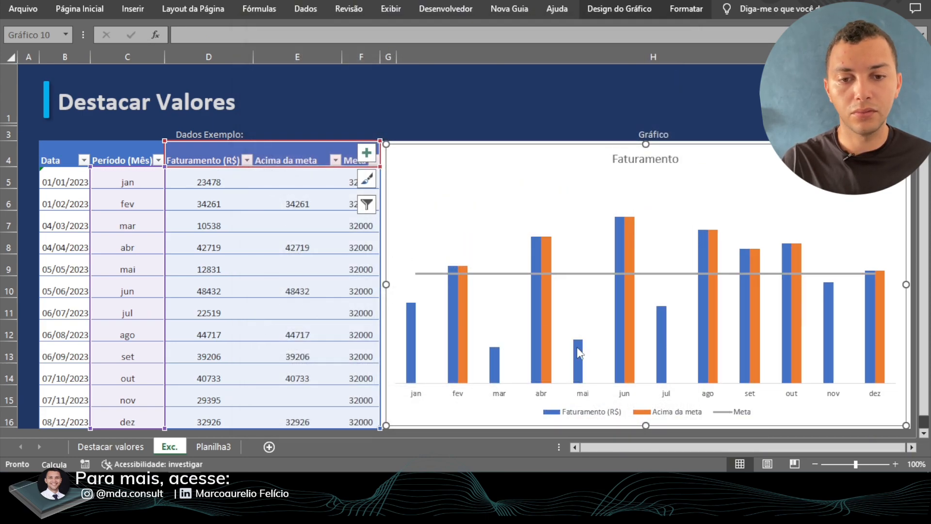
- Inspect the Meta line and recalculate the random Faturamento (R$) values several times to test the chart's response
{"action": "mouse_move", "coordinate": [463, 291]}
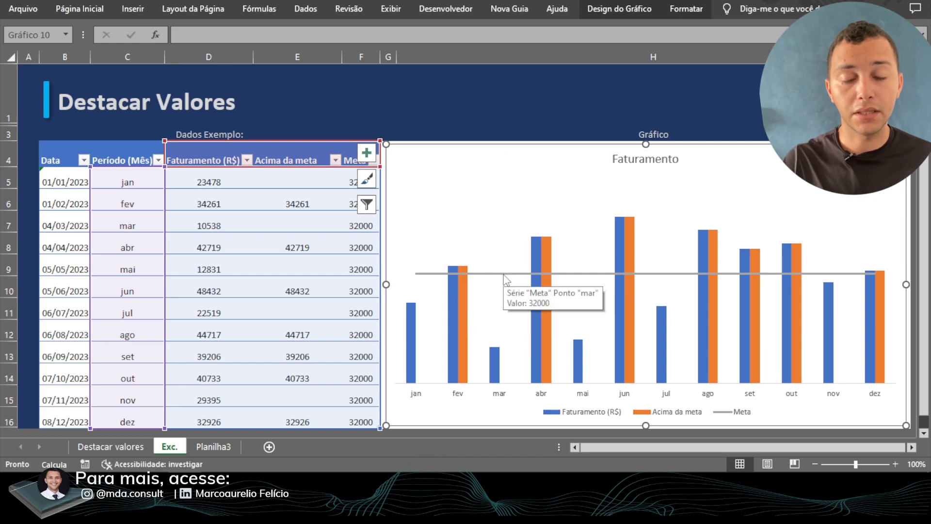
{"action": "left_click", "coordinate": [441, 275]}
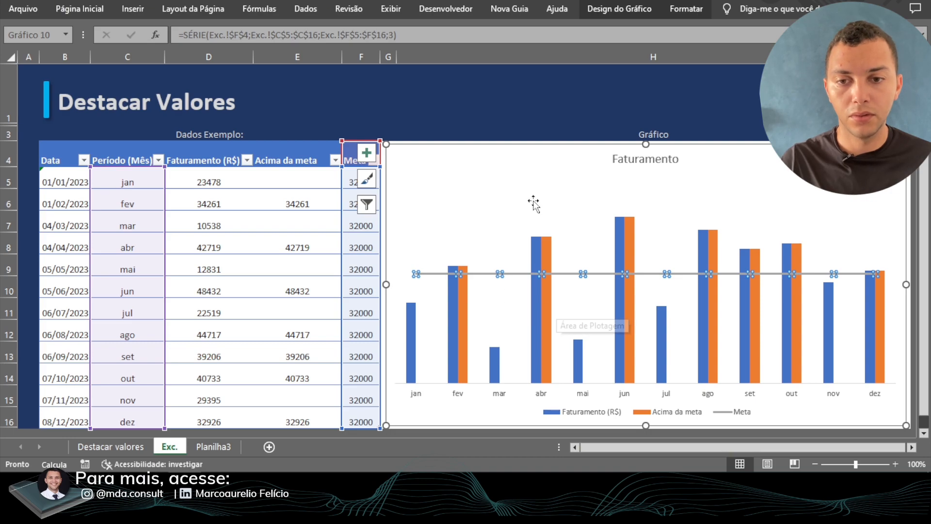
{"action": "left_click", "coordinate": [199, 196]}
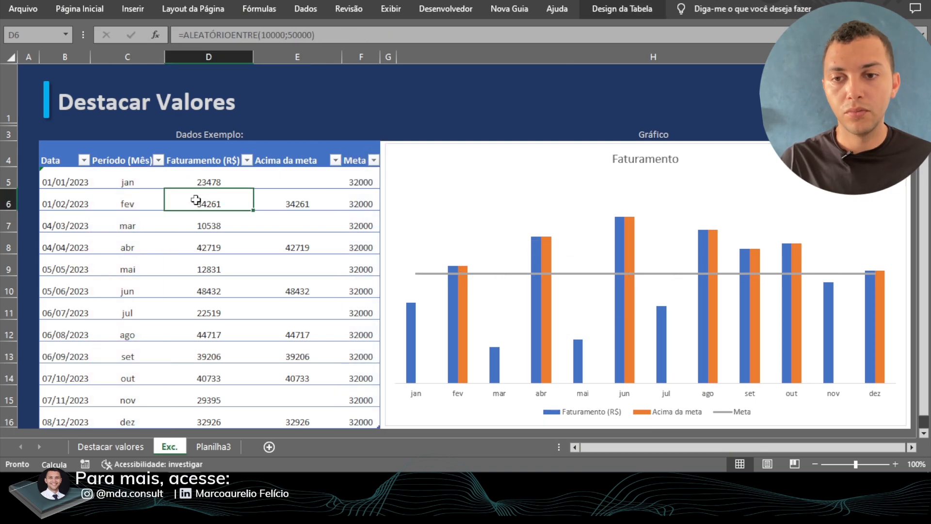
{"action": "double_click", "coordinate": [220, 199]}
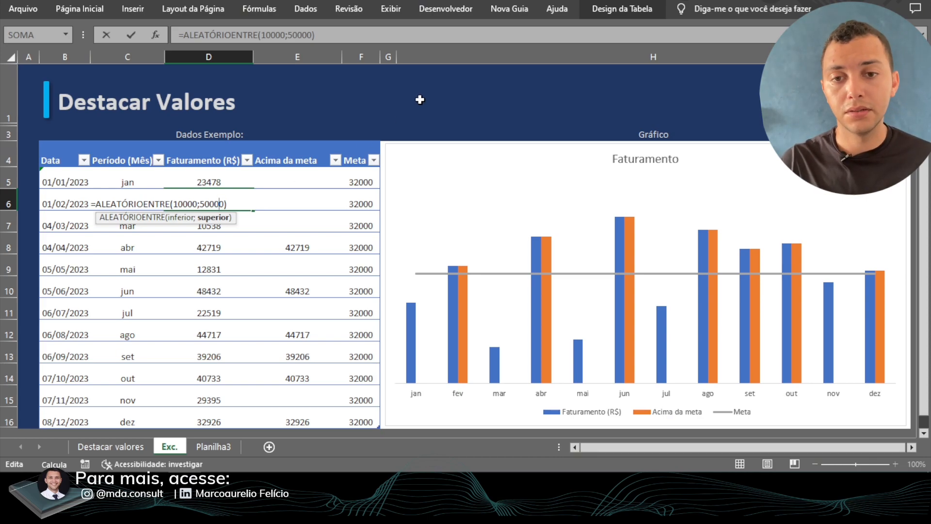
{"action": "left_click", "coordinate": [420, 100]}
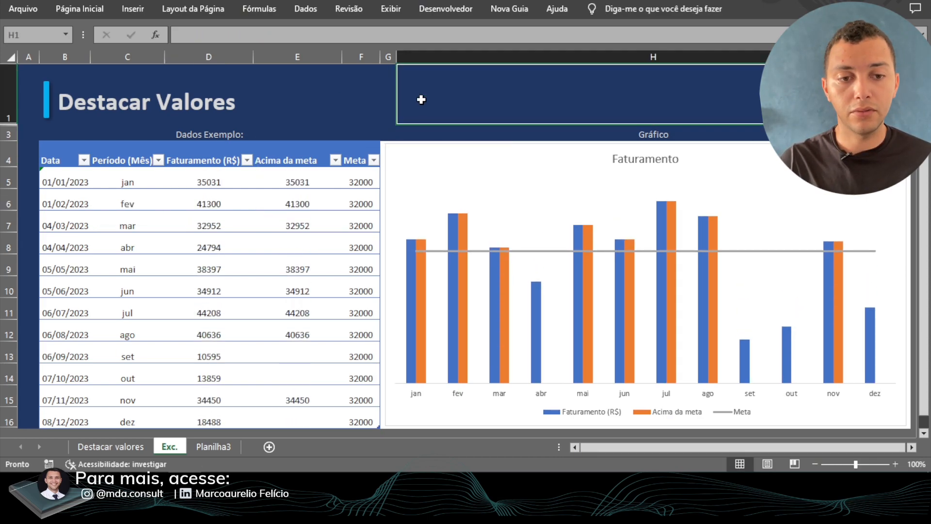
{"action": "double_click", "coordinate": [428, 97]}
{"action": "left_click", "coordinate": [370, 97]}
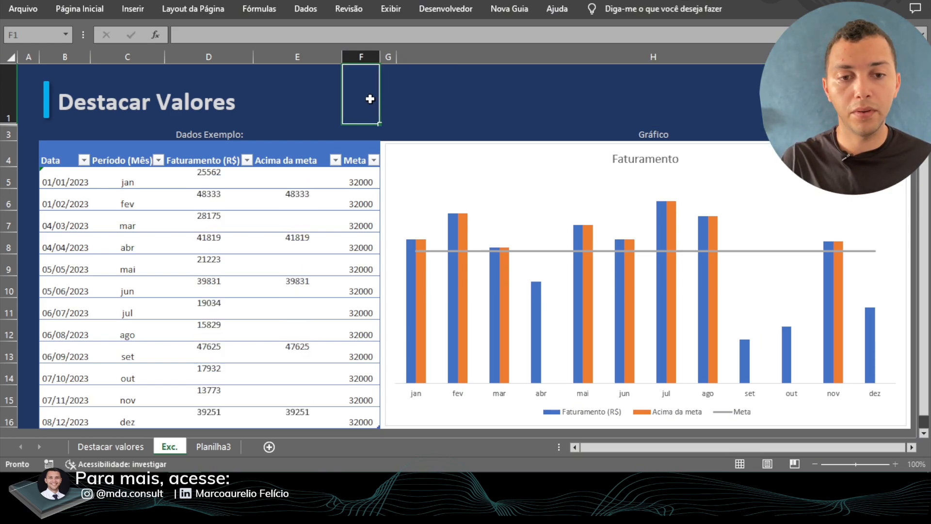
{"action": "left_click", "coordinate": [497, 105]}
{"action": "double_click", "coordinate": [496, 105]}
{"action": "left_click", "coordinate": [334, 74]}
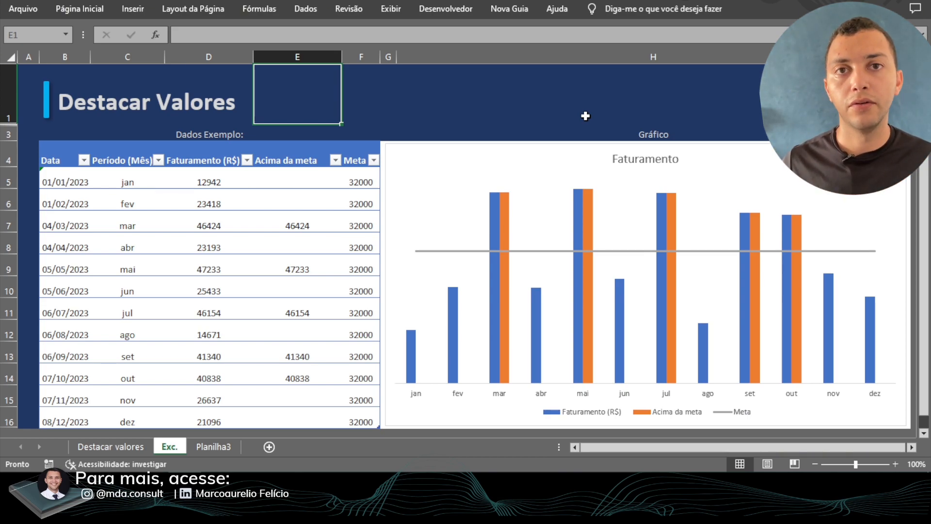
- Review the chart's source range C4:F16, checking the Período (Mês) and Acima da meta columns against the plotted data
{"action": "left_click_drag", "start_coordinate": [62, 154], "coordinate": [368, 420]}
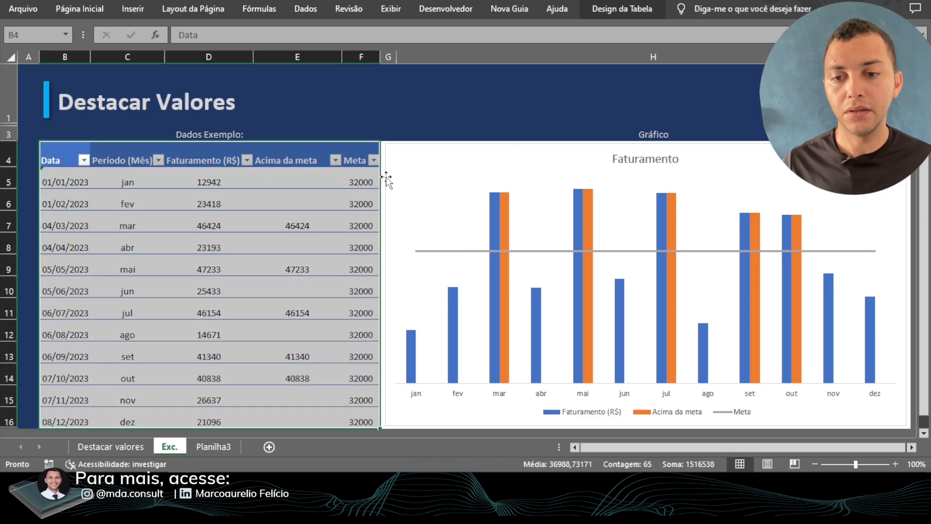
{"action": "left_click_drag", "start_coordinate": [129, 155], "coordinate": [368, 422]}
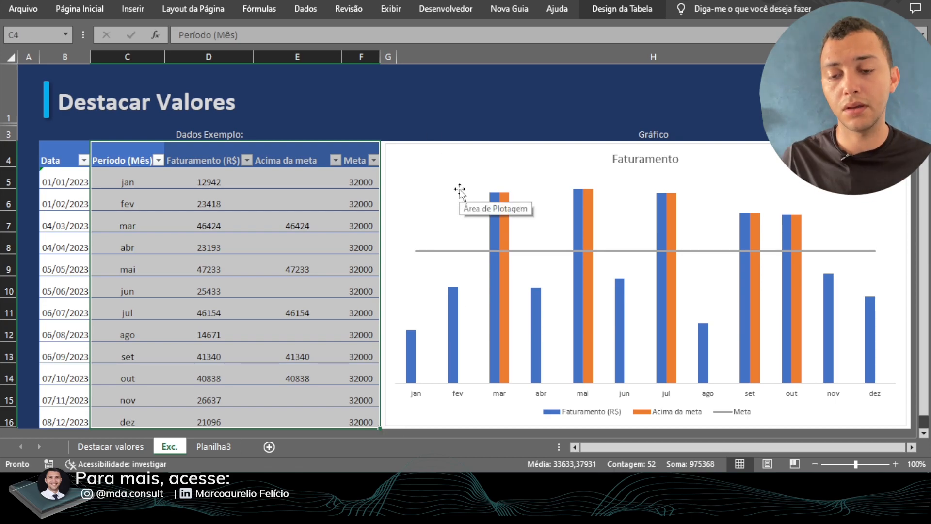
{"action": "left_click", "coordinate": [148, 228]}
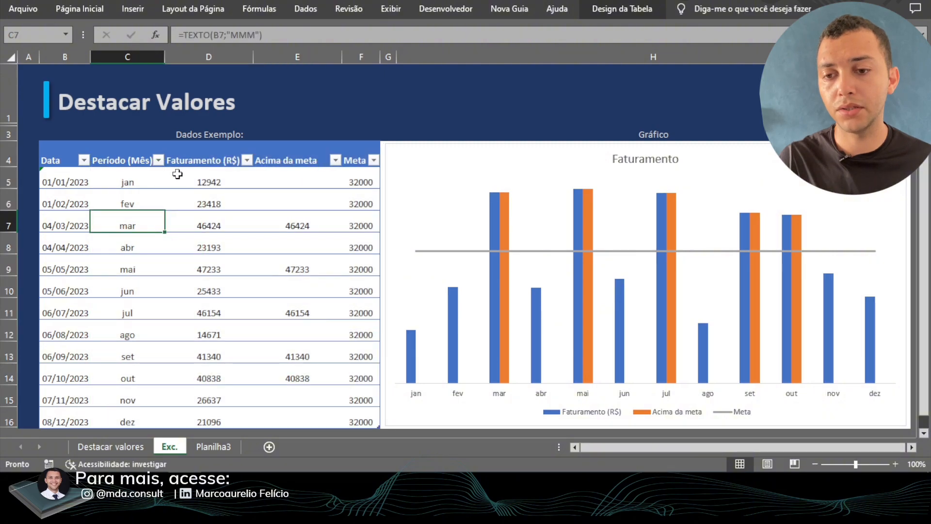
{"action": "left_click_drag", "start_coordinate": [137, 177], "coordinate": [135, 420]}
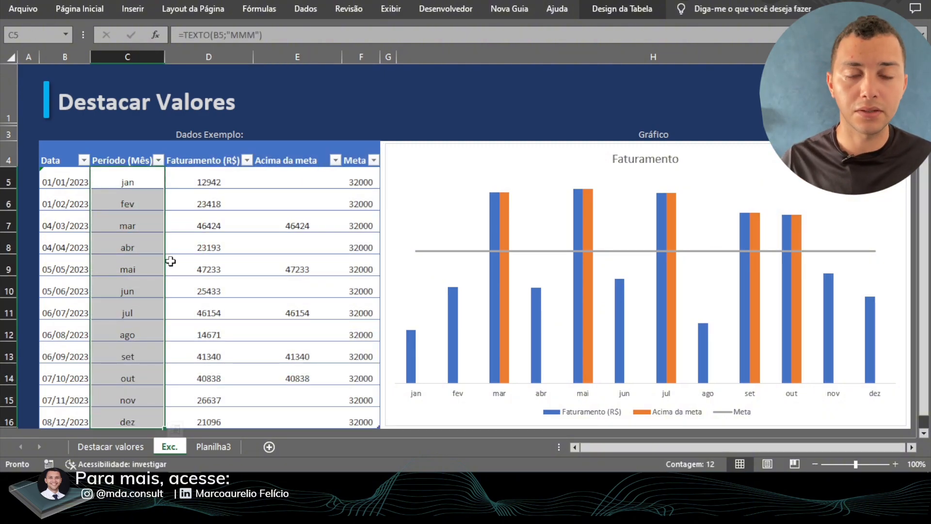
{"action": "left_click", "coordinate": [401, 181]}
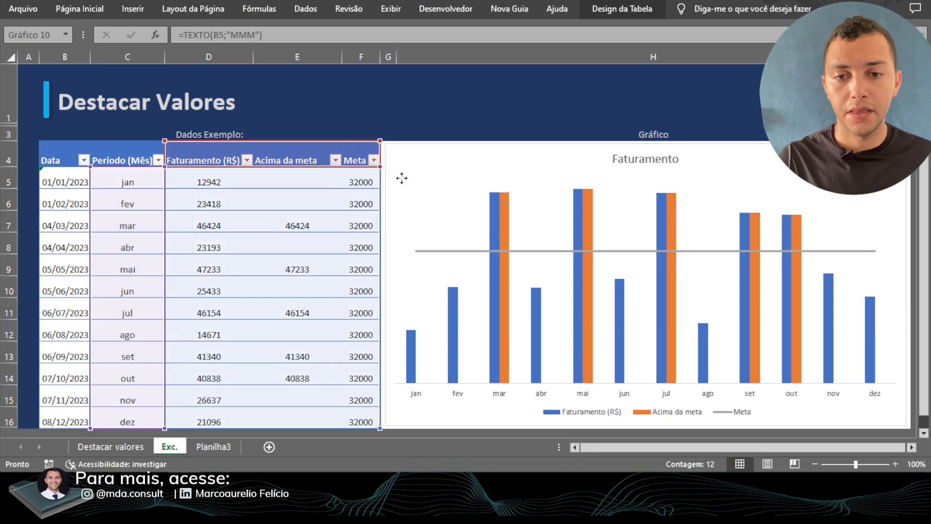
{"action": "left_click", "coordinate": [404, 119]}
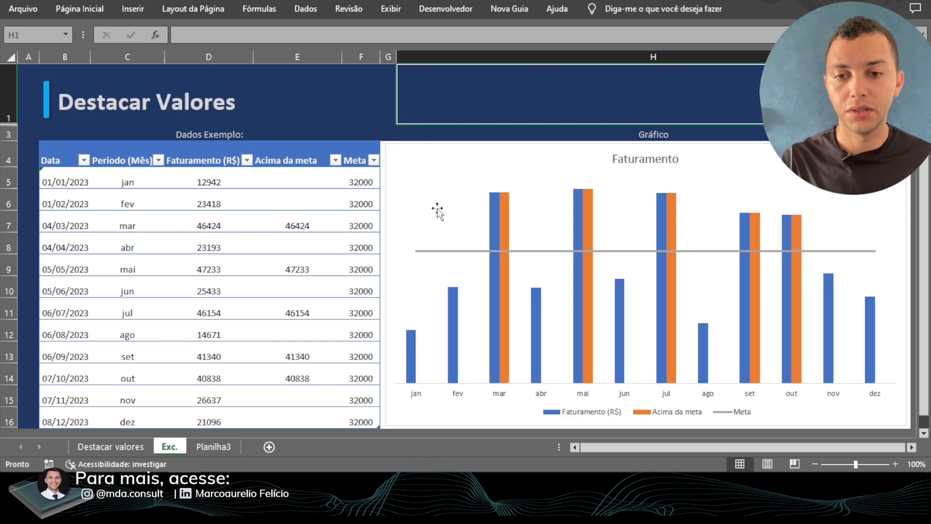
{"action": "left_click", "coordinate": [285, 180]}
{"action": "left_click_drag", "start_coordinate": [285, 179], "coordinate": [293, 411]}
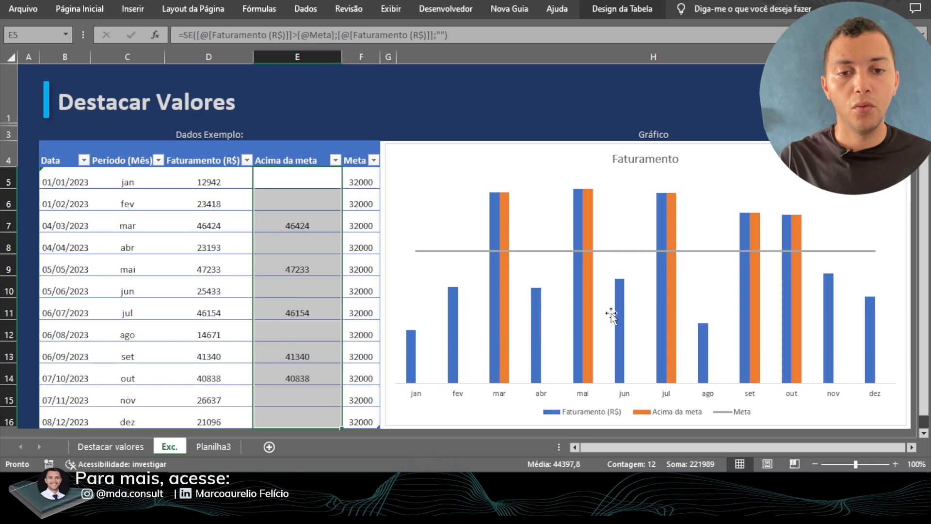
- Assign the Acima da meta series to the secondary axis in the chart's custom combination, keeping it as clustered columns
{"action": "left_click", "coordinate": [444, 149]}
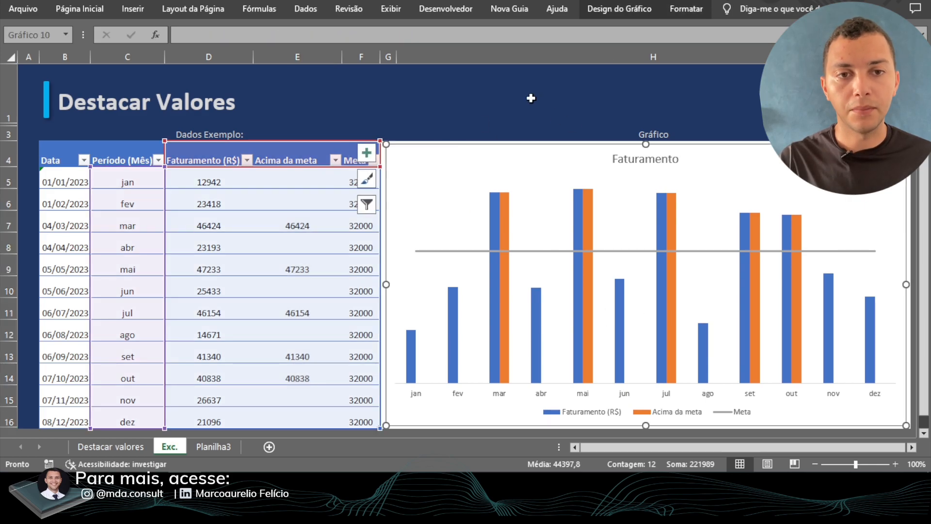
{"action": "left_click", "coordinate": [628, 11]}
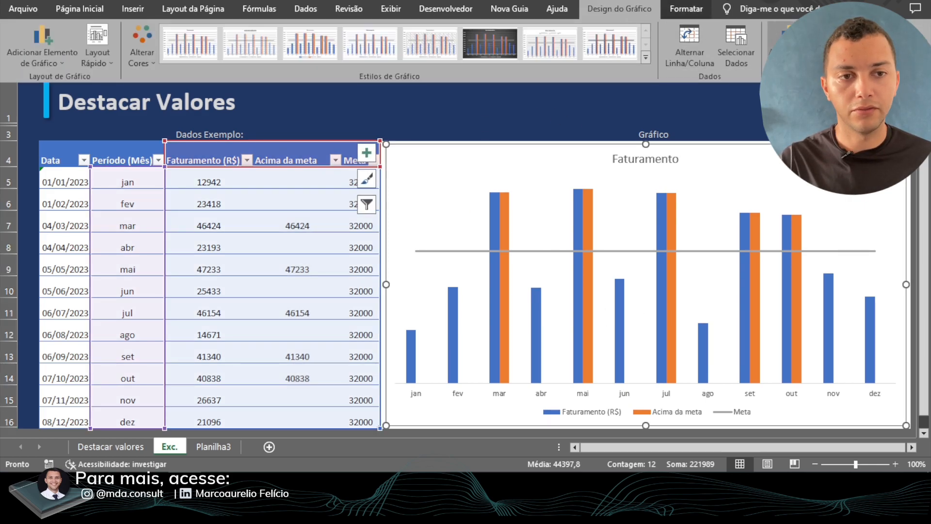
{"action": "left_click", "coordinate": [782, 46]}
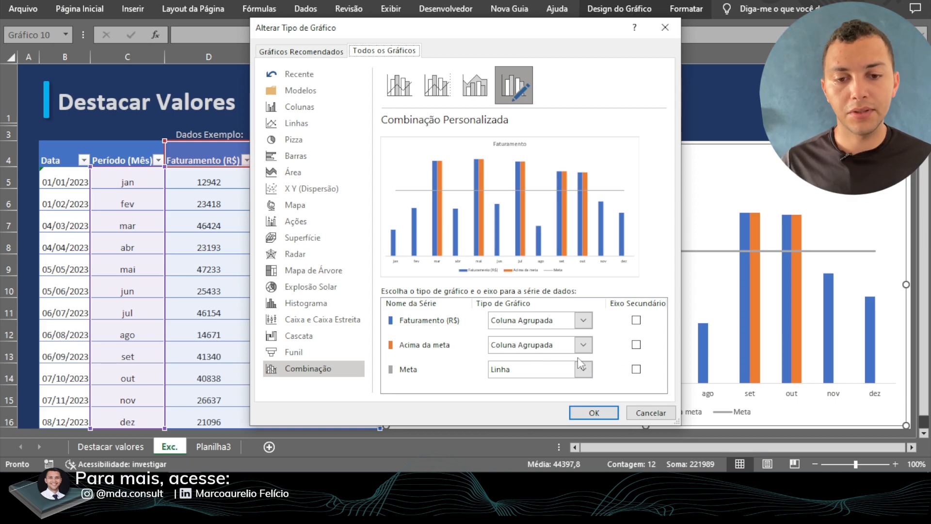
{"action": "left_click", "coordinate": [637, 345]}
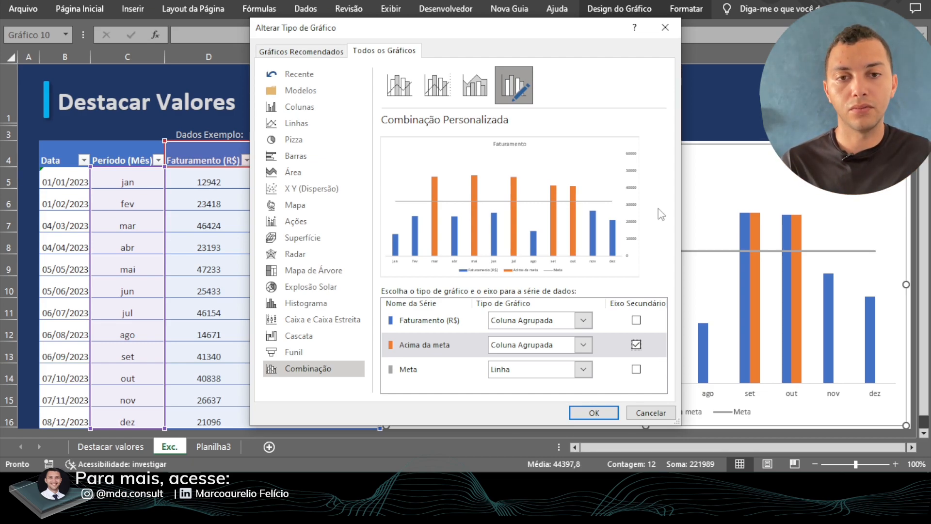
{"action": "left_click_drag", "start_coordinate": [386, 25], "coordinate": [585, 29]}
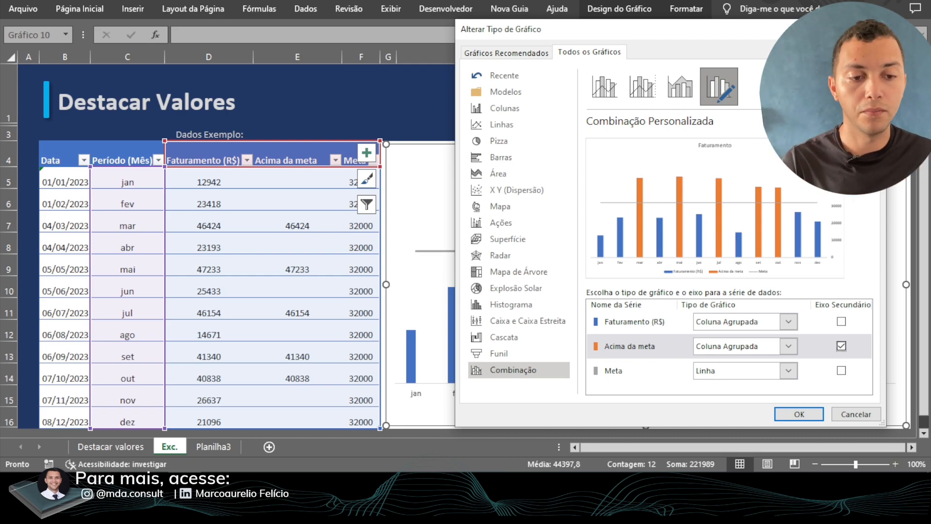
{"action": "left_click", "coordinate": [803, 415]}
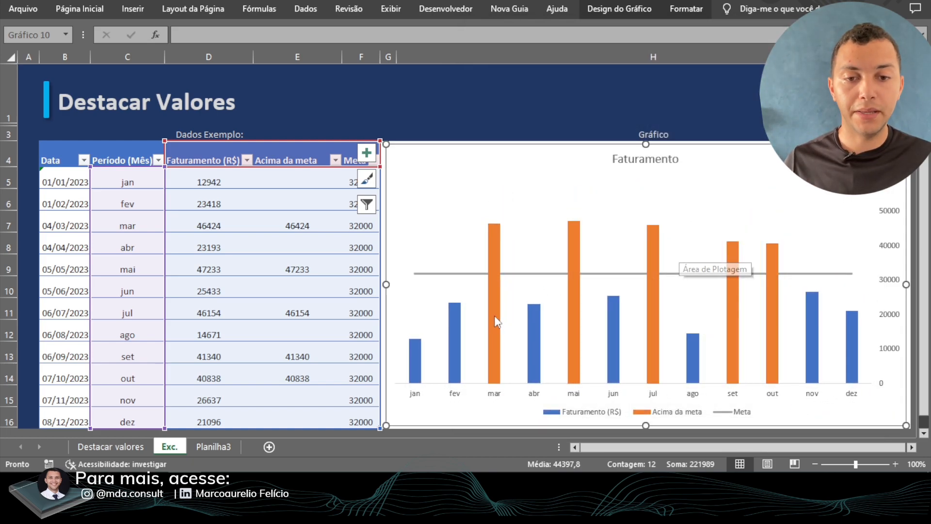
- Fill the Acima da meta columns in the chart with the recently used dark green
{"action": "left_click", "coordinate": [490, 295]}
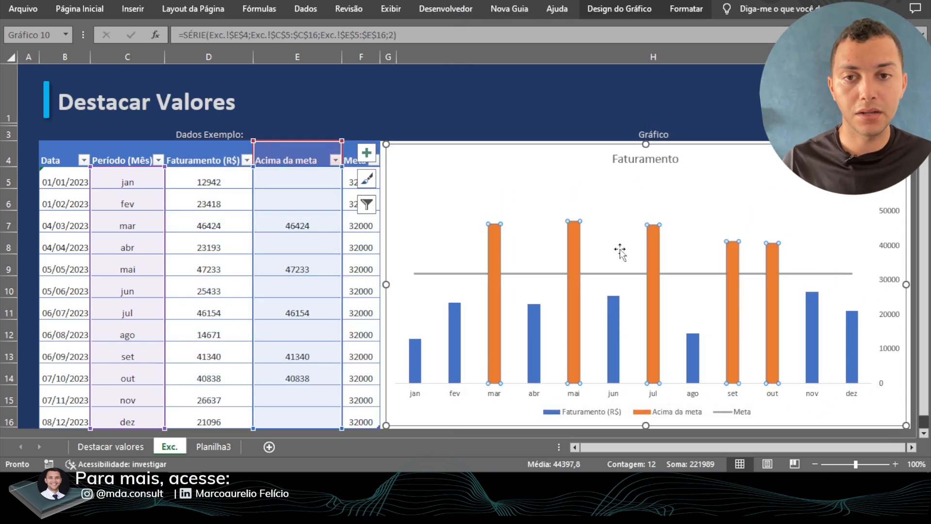
{"action": "left_click", "coordinate": [615, 9]}
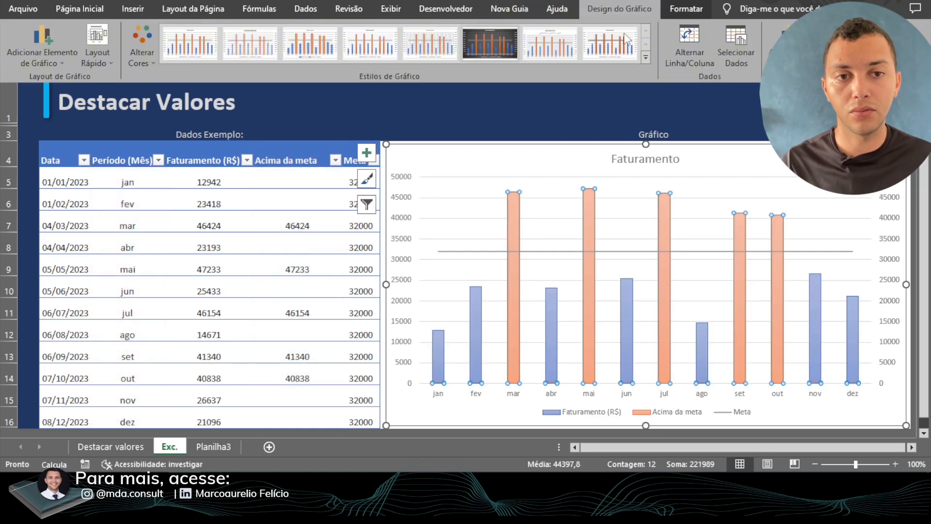
{"action": "left_click", "coordinate": [688, 10]}
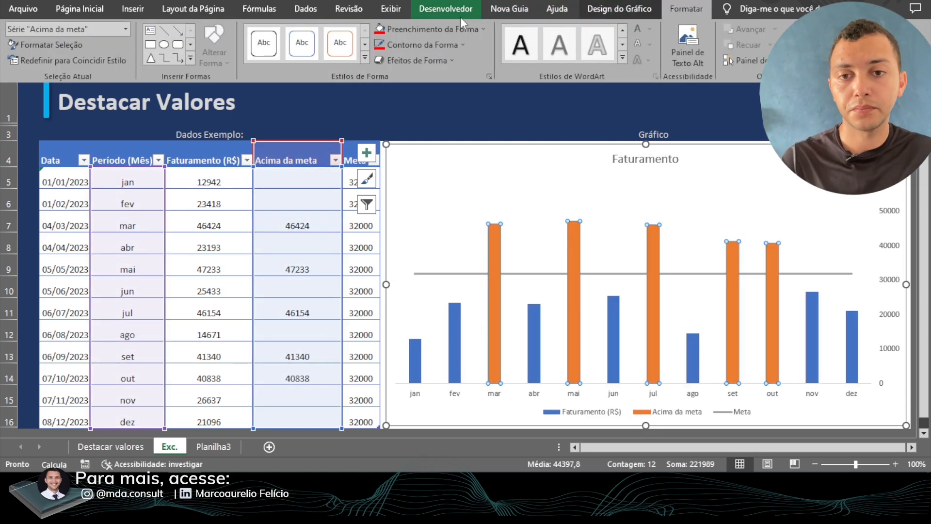
{"action": "left_click", "coordinate": [465, 32]}
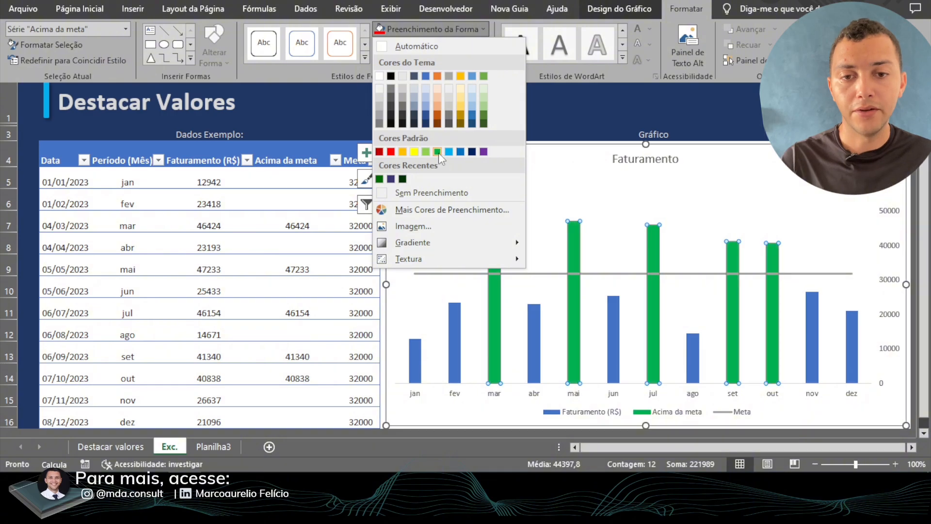
{"action": "left_click", "coordinate": [380, 180]}
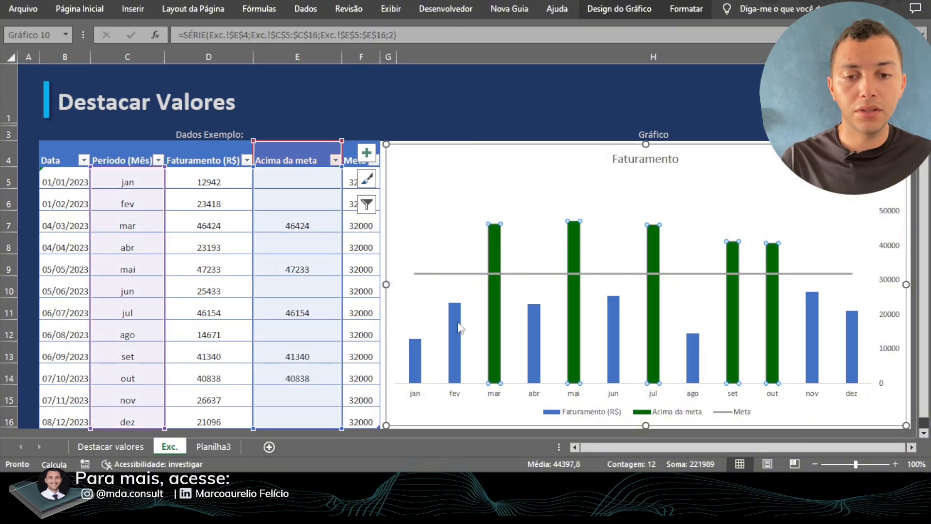
- Fill the Faturamento (R$) columns with the standard dark red
{"action": "left_click", "coordinate": [460, 326]}
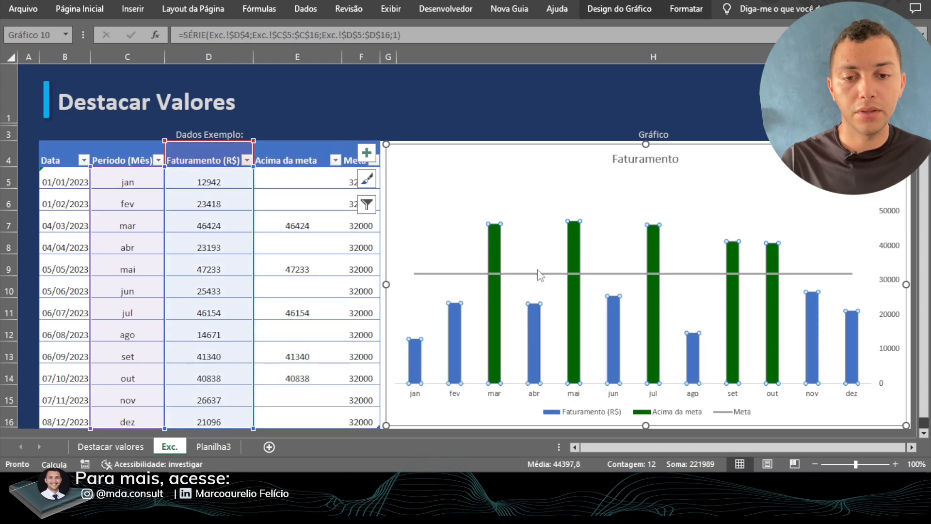
{"action": "left_click", "coordinate": [664, 16]}
{"action": "left_click", "coordinate": [467, 32]}
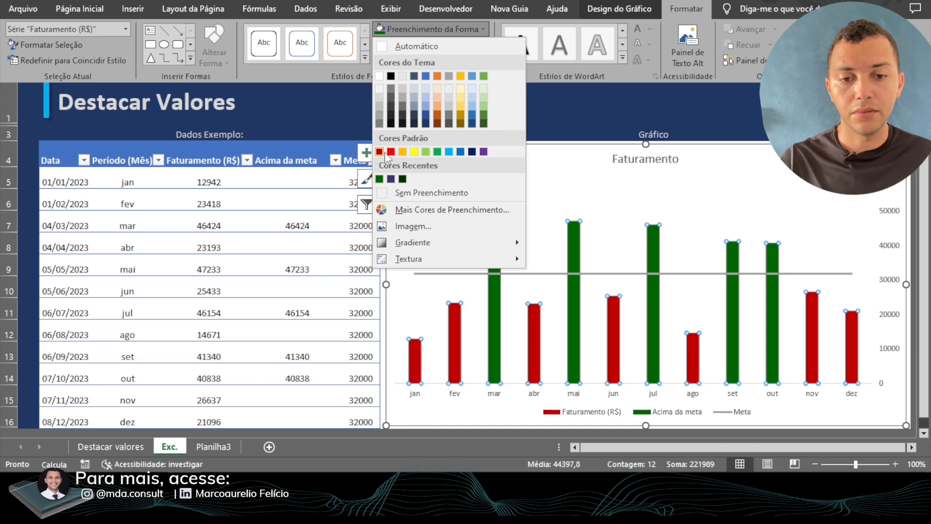
{"action": "left_click", "coordinate": [385, 152]}
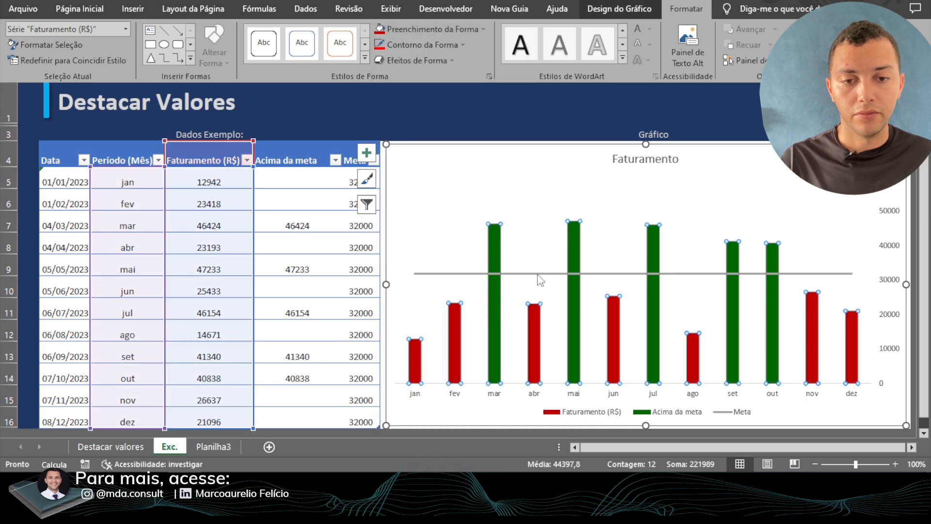
- Change the Meta line's outline from solid to a dashed style
{"action": "left_click", "coordinate": [538, 277]}
{"action": "left_click", "coordinate": [538, 275]}
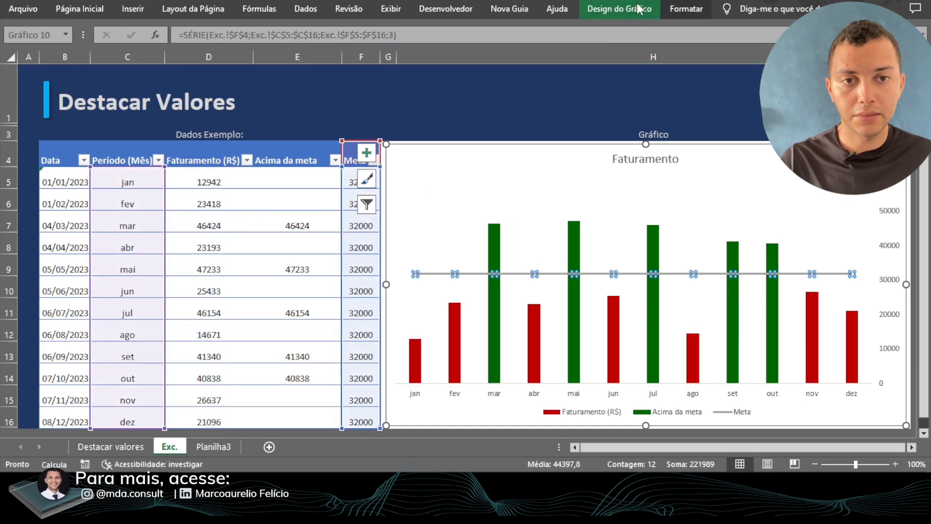
{"action": "left_click", "coordinate": [687, 9]}
{"action": "left_click", "coordinate": [427, 45]}
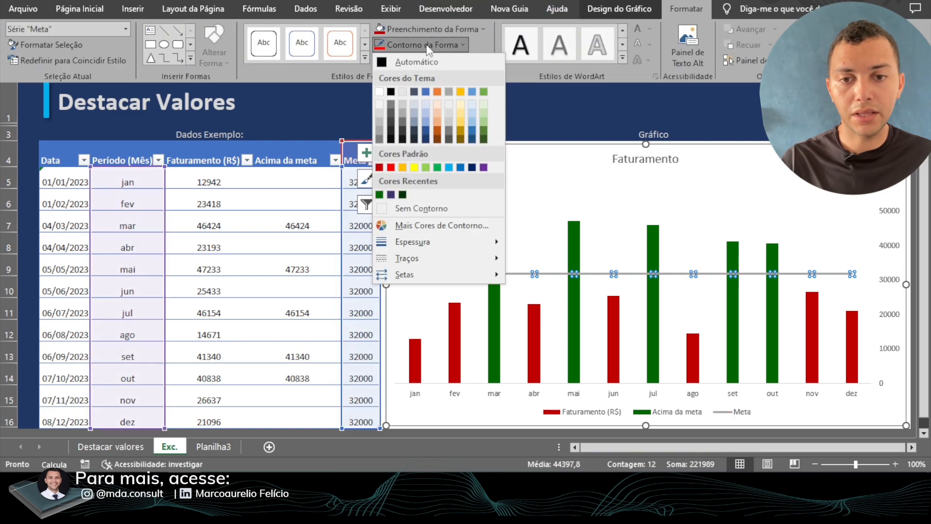
{"action": "mouse_move", "coordinate": [430, 258]}
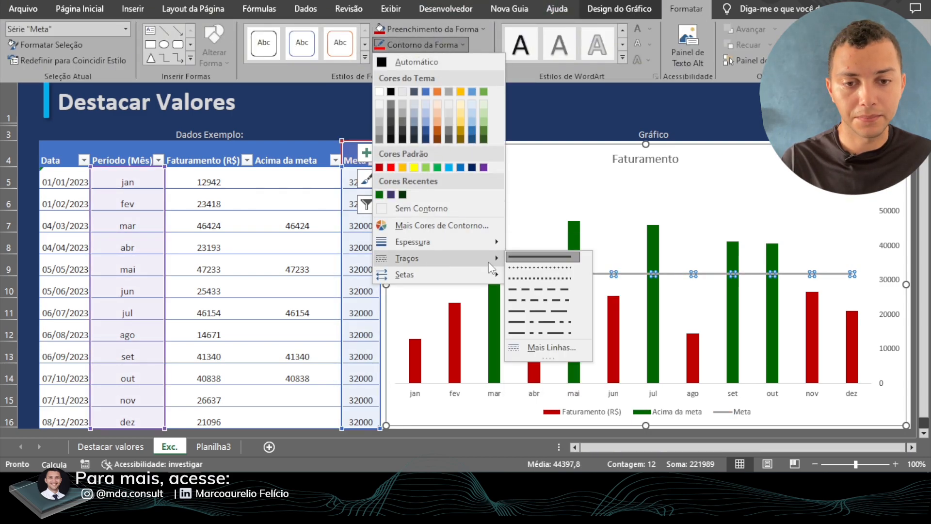
{"action": "left_click", "coordinate": [527, 290]}
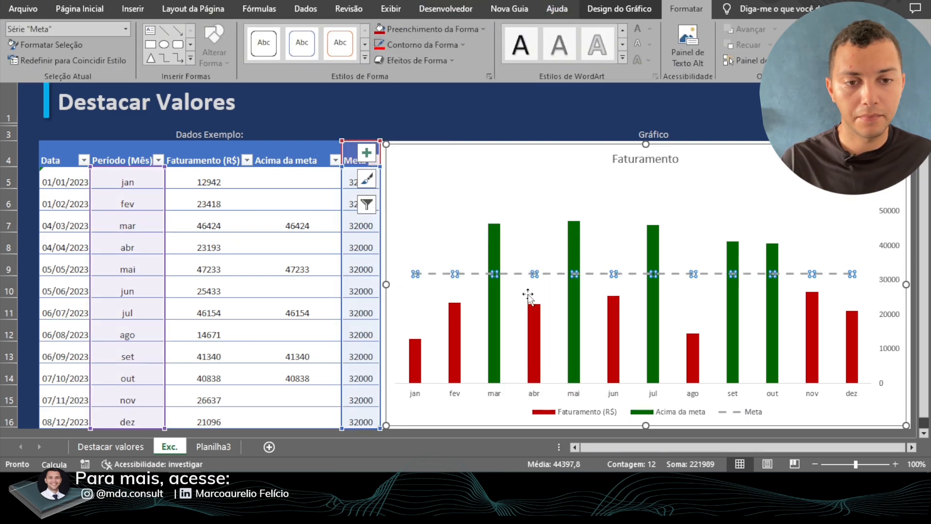
- Add data labels to the whole chart, positioned at Extremidade Externa
{"action": "left_click", "coordinate": [529, 184]}
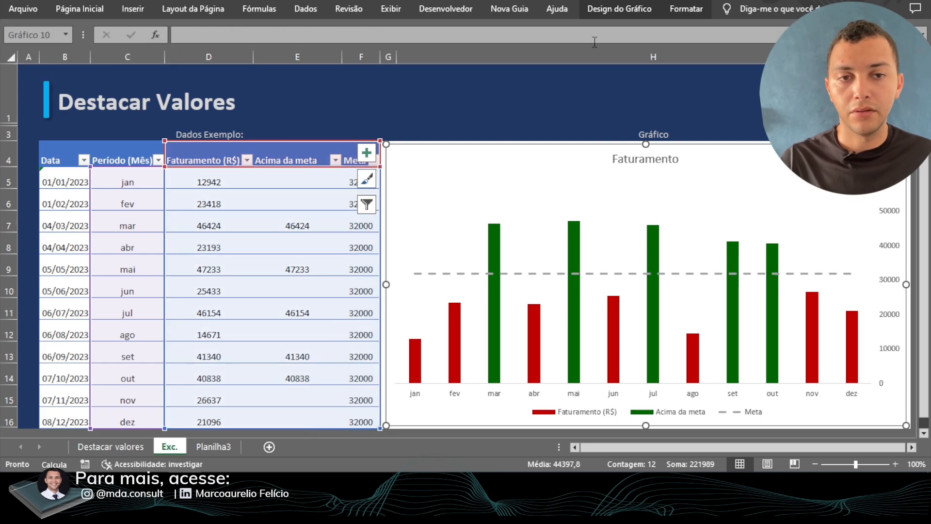
{"action": "left_click", "coordinate": [625, 8]}
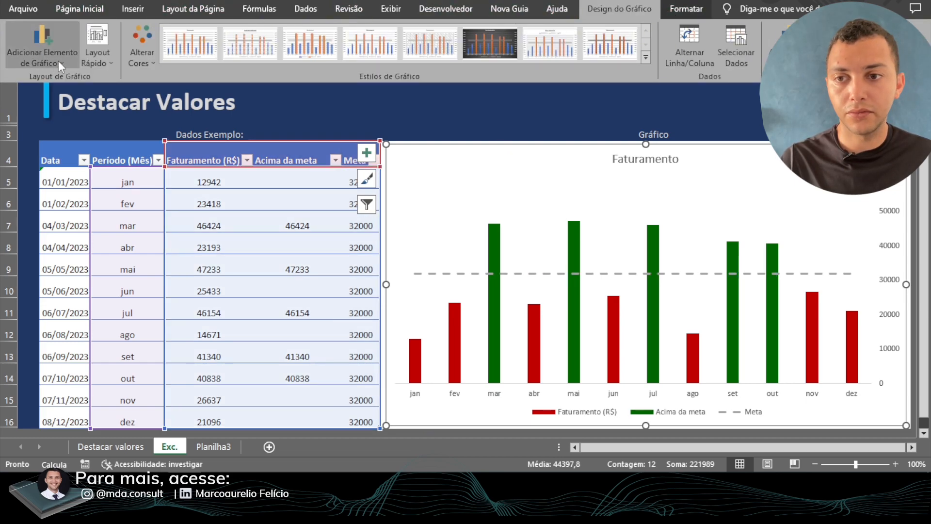
{"action": "left_click", "coordinate": [35, 50]}
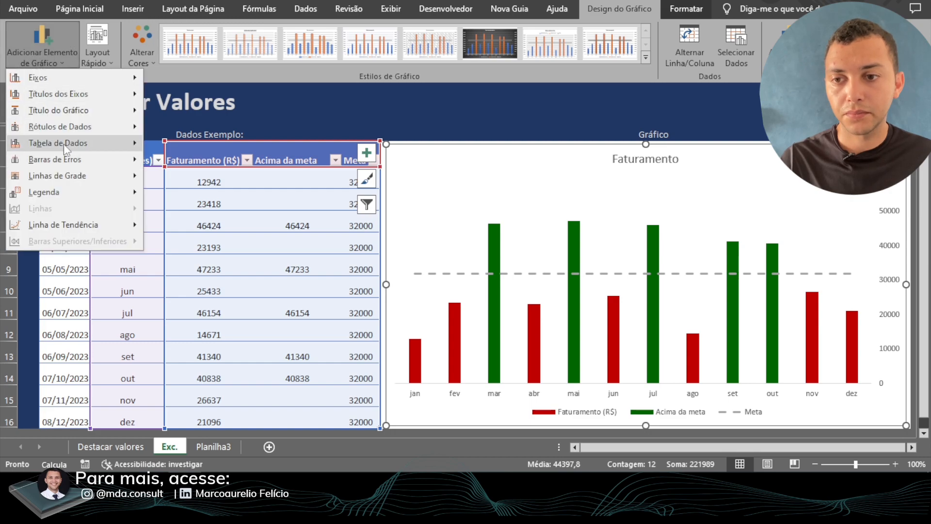
{"action": "mouse_move", "coordinate": [57, 127]}
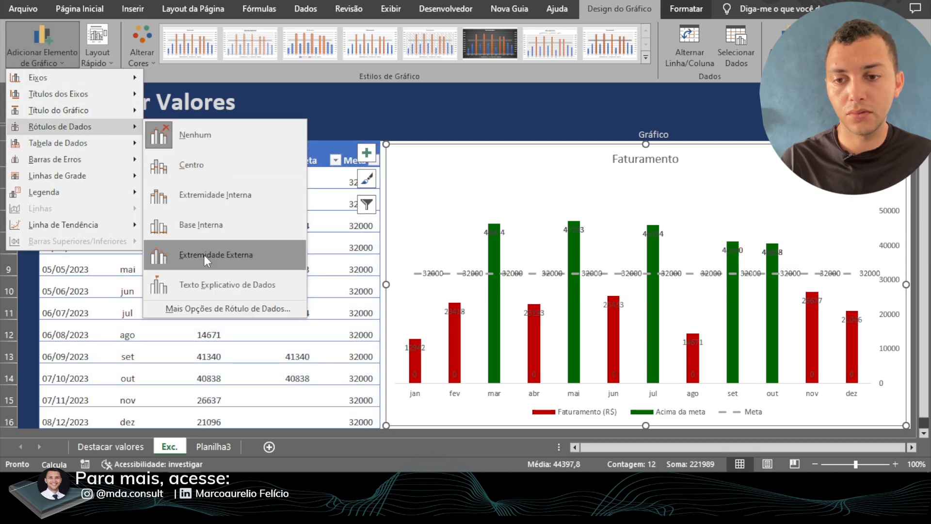
{"action": "left_click", "coordinate": [204, 255]}
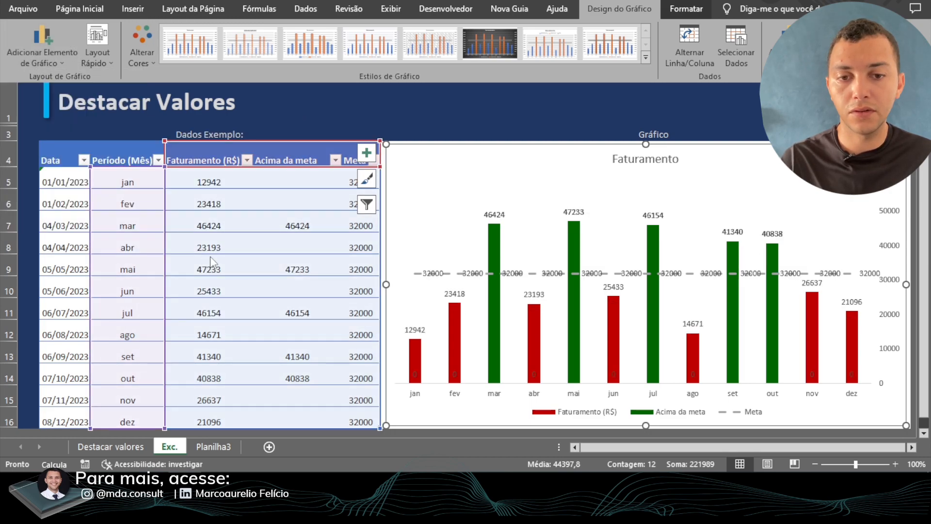
- Delete the Meta line's data labels and the remaining vertical value axis from the chart
{"action": "left_click", "coordinate": [558, 273]}
{"action": "left_click", "coordinate": [559, 274]}
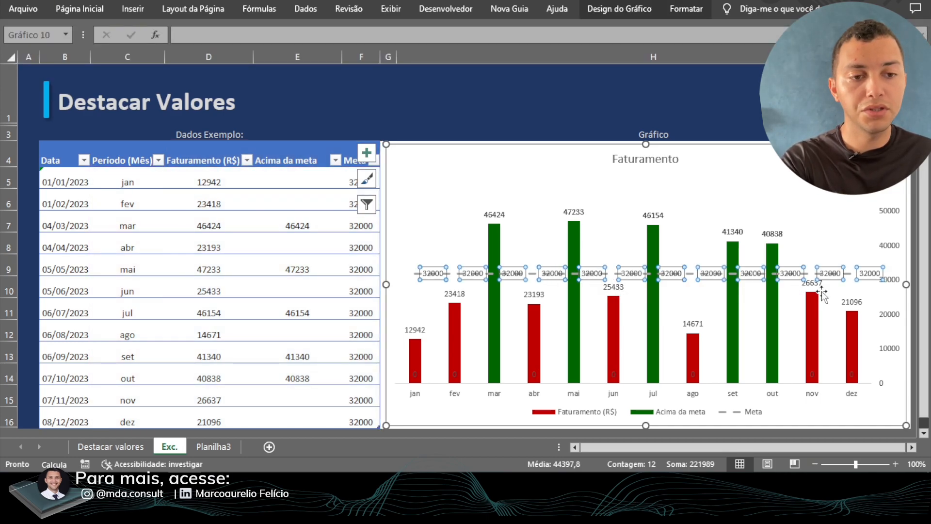
{"action": "key", "text": "Delete"}
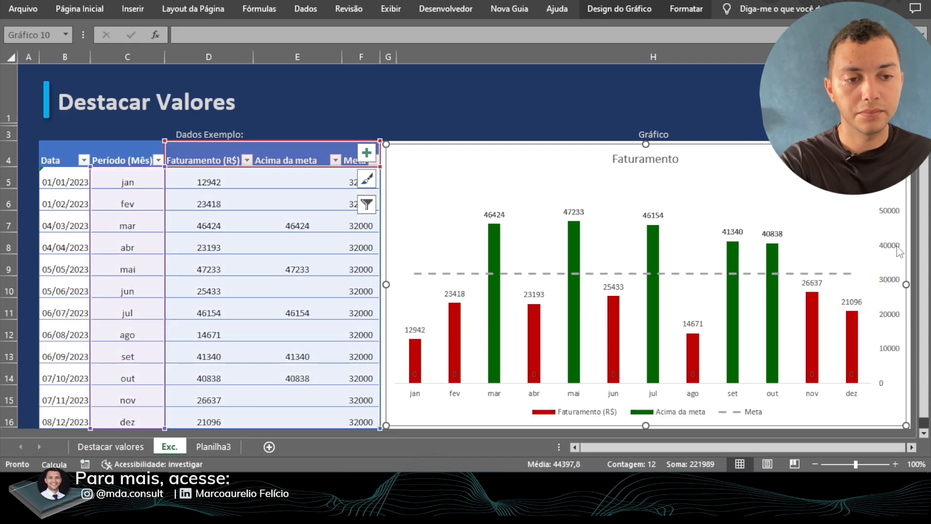
{"action": "left_click", "coordinate": [899, 251]}
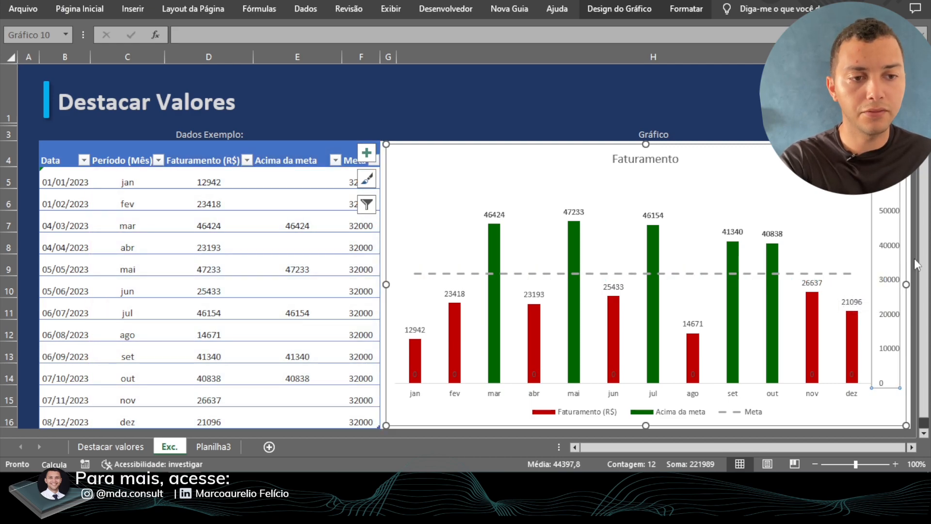
{"action": "key", "text": "Delete"}
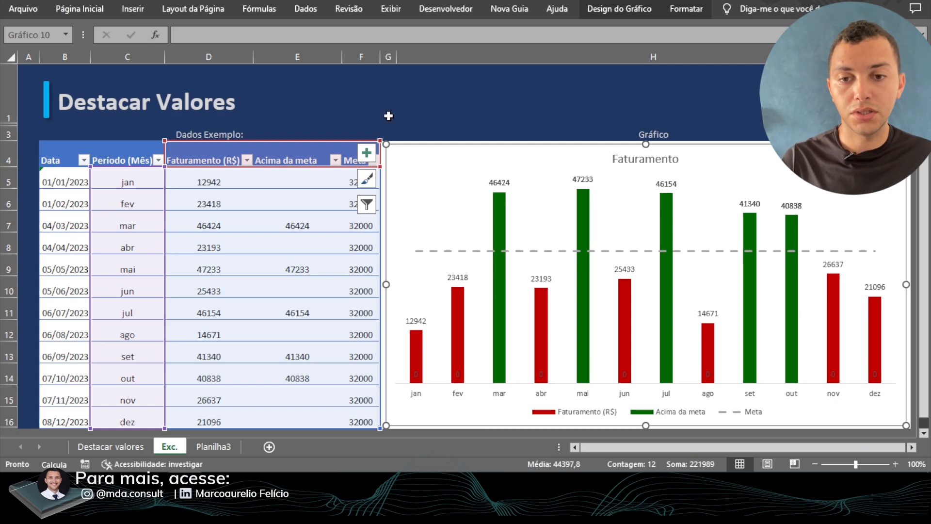
- Recalculate the random Faturamento (R$) values to check how the labelled green and red columns respond
{"action": "double_click", "coordinate": [446, 96]}
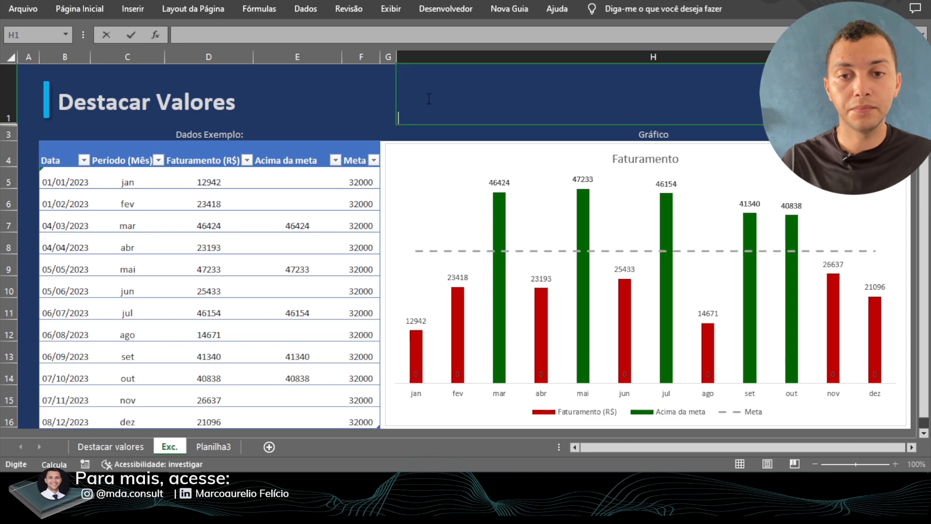
{"action": "left_click", "coordinate": [369, 102]}
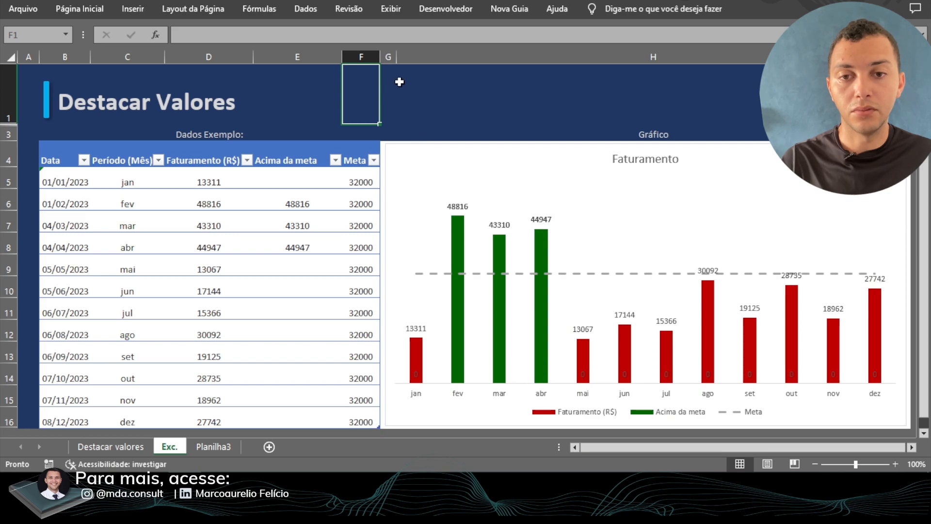
{"action": "left_click", "coordinate": [384, 86]}
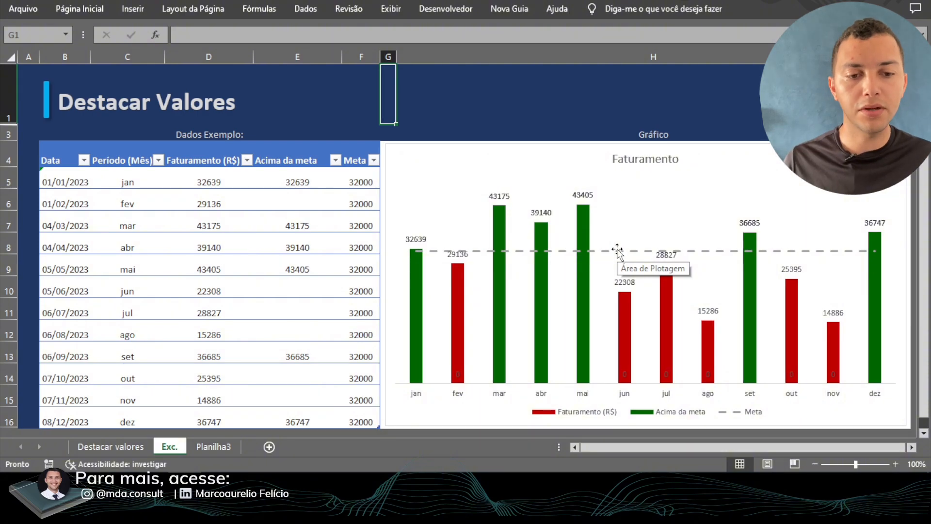
- Set the text fill of the Acima da meta data labels to the darkest theme green
{"action": "left_click", "coordinate": [500, 196]}
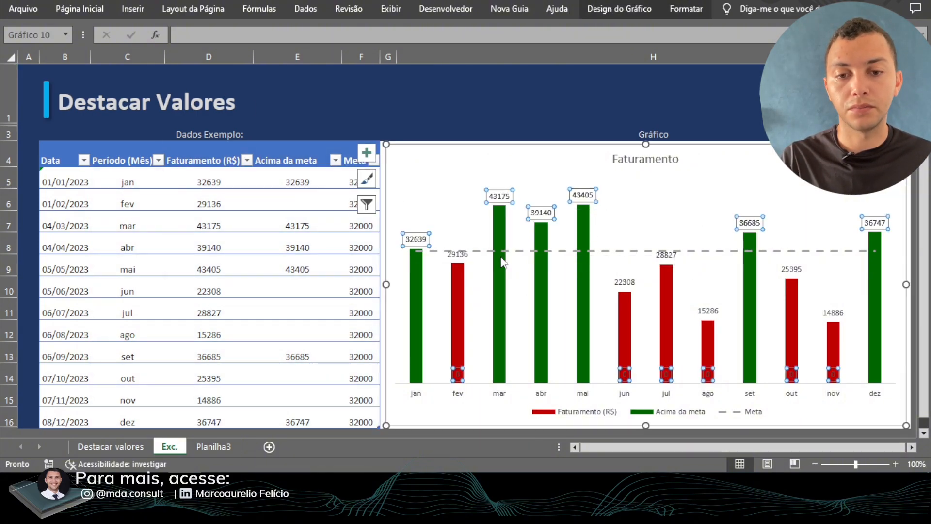
{"action": "left_click", "coordinate": [625, 18]}
{"action": "left_click", "coordinate": [686, 10]}
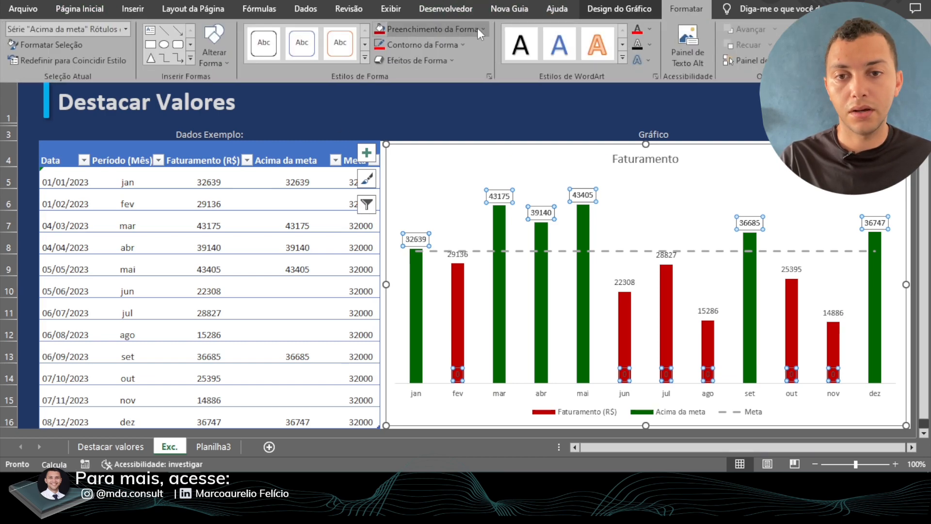
{"action": "left_click", "coordinate": [650, 30]}
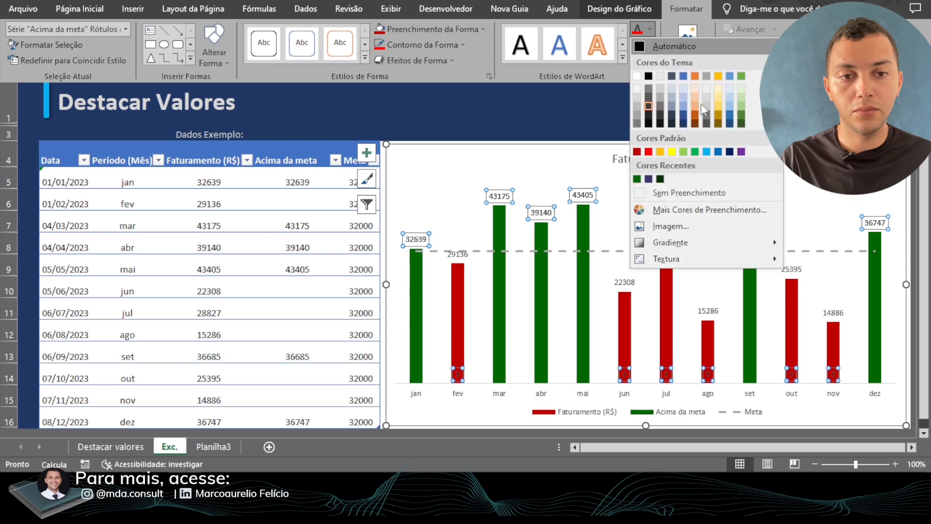
{"action": "left_click", "coordinate": [741, 124]}
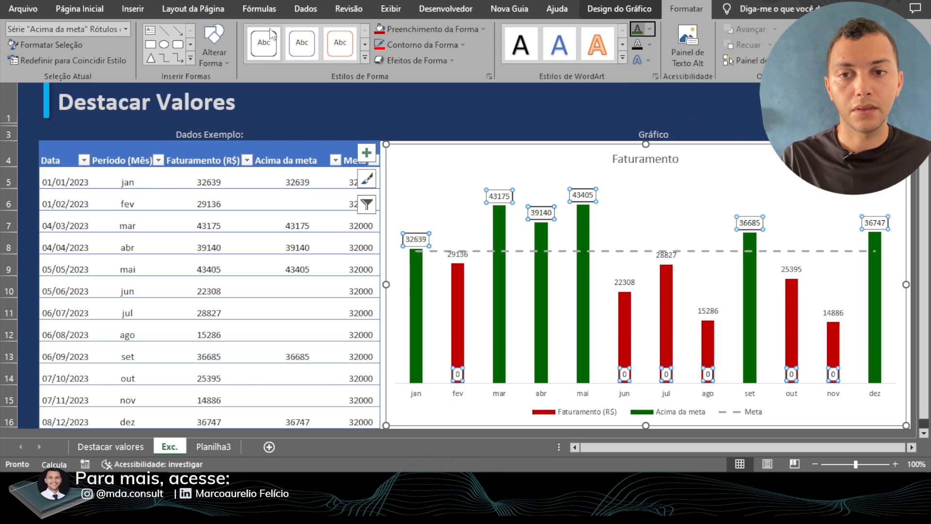
- Set the text fill of the Faturamento (R$) data labels to the standard dark red
{"action": "left_click", "coordinate": [465, 261]}
{"action": "left_click", "coordinate": [464, 257]}
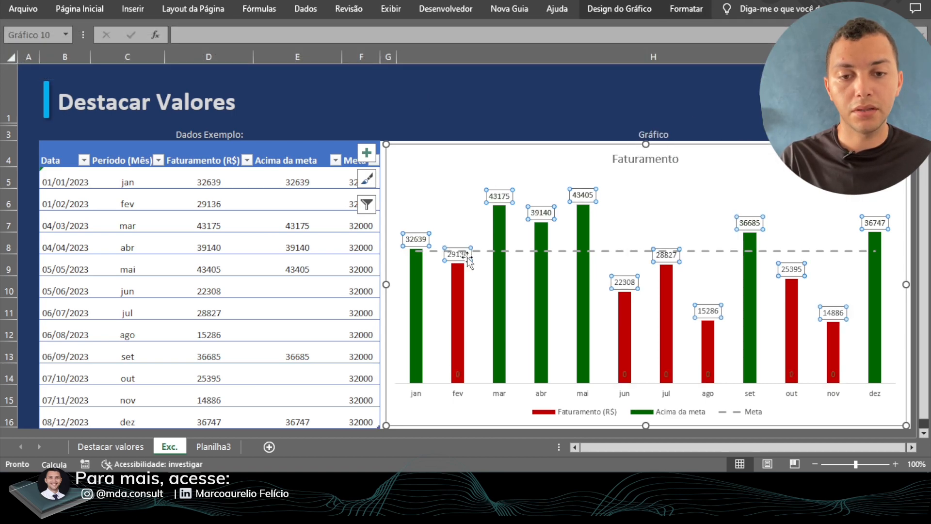
{"action": "left_click", "coordinate": [685, 10]}
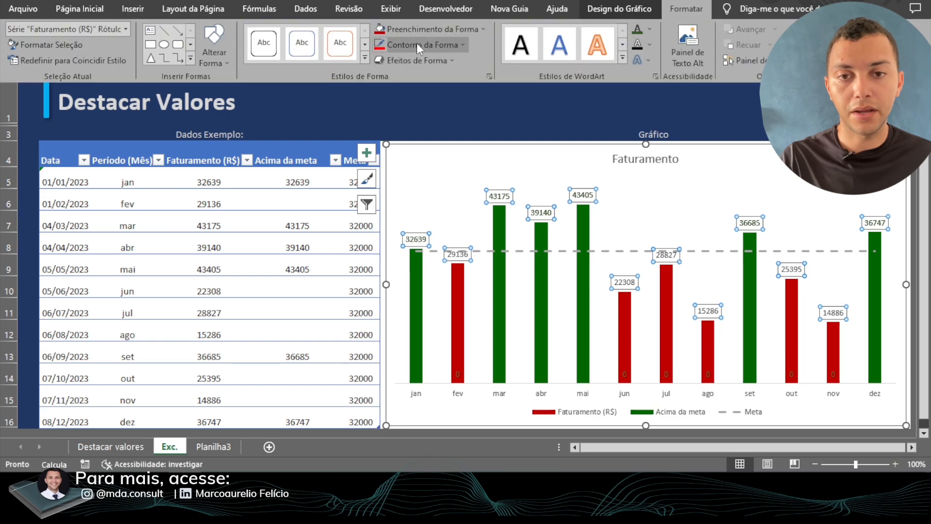
{"action": "left_click", "coordinate": [650, 30]}
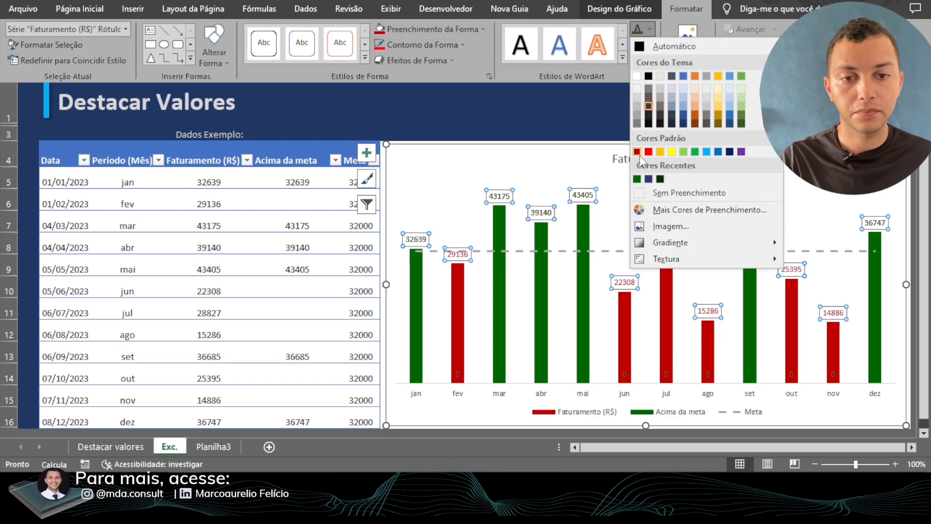
{"action": "left_click", "coordinate": [638, 154]}
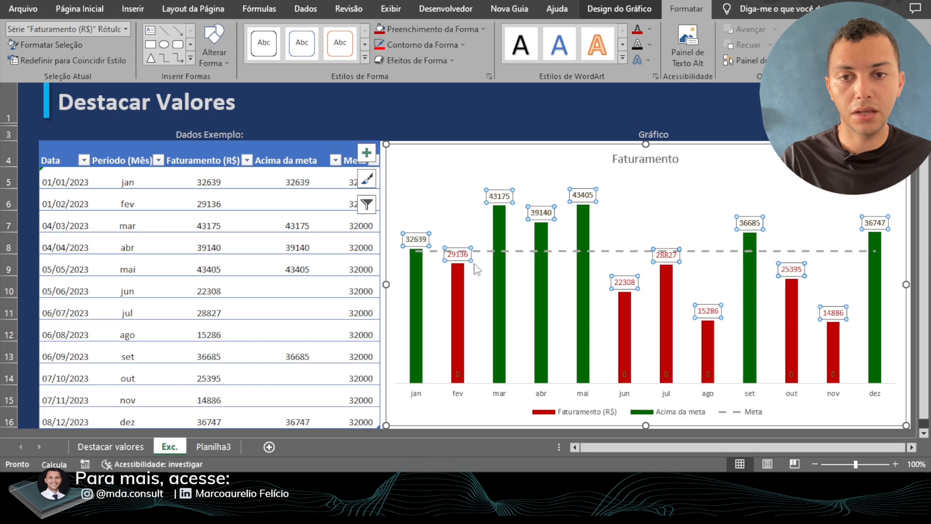
- Refresh the random revenue values again and check that the coloured data labels follow the columns
{"action": "left_click", "coordinate": [436, 110]}
{"action": "double_click", "coordinate": [399, 101]}
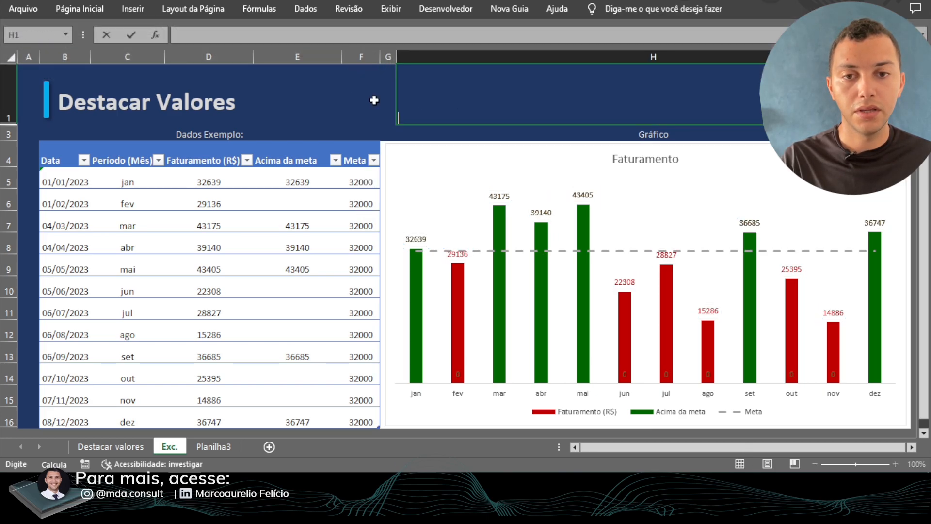
{"action": "left_click", "coordinate": [362, 99]}
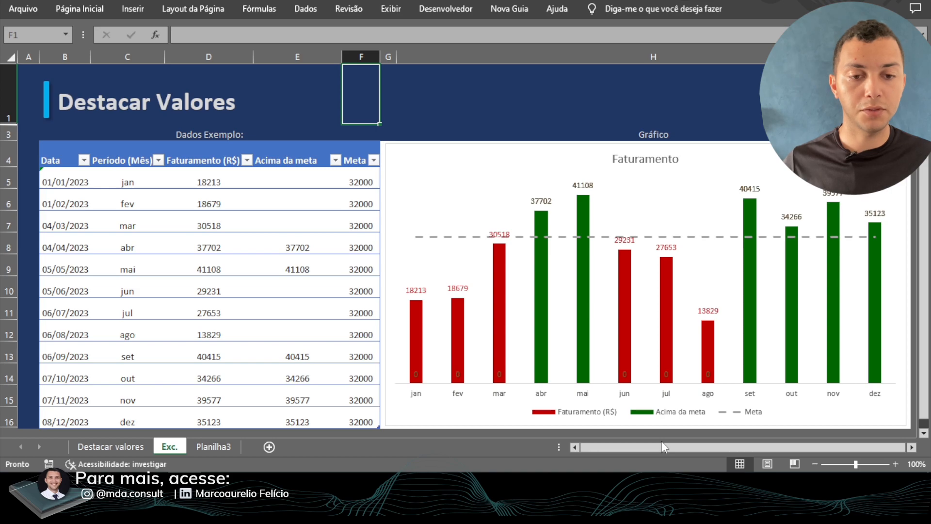
{"action": "left_click", "coordinate": [664, 96]}
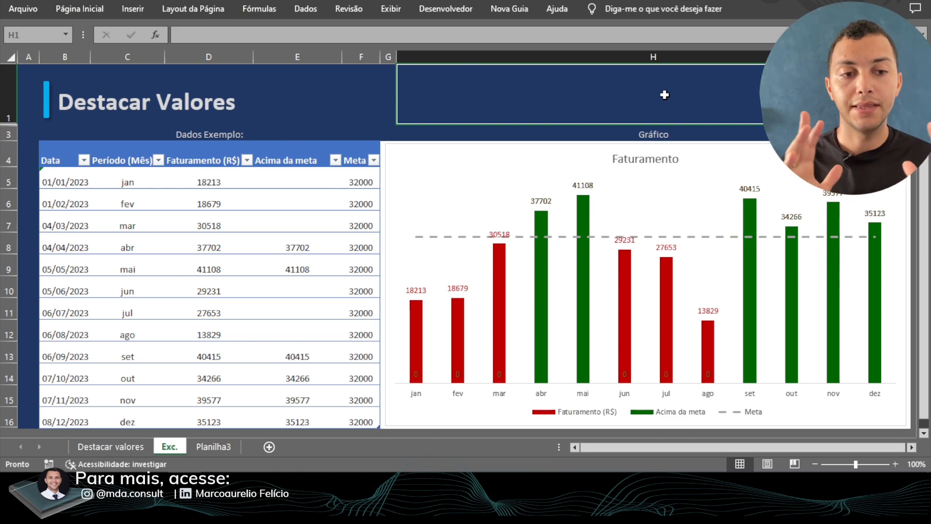
- Examine the Acima da meta zero labels at the base of the red columns in the Faturamento chart
{"action": "left_click", "coordinate": [387, 158]}
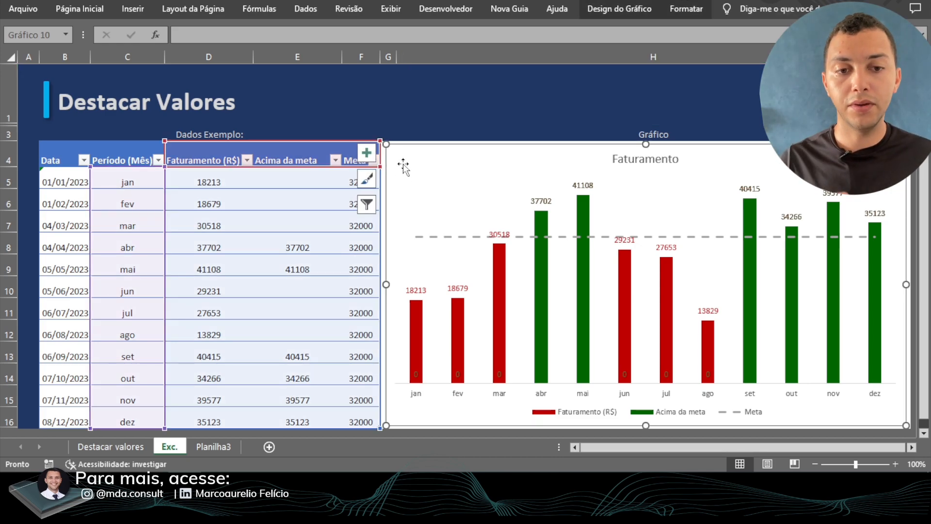
{"action": "left_click_drag", "start_coordinate": [856, 464], "coordinate": [879, 465]}
{"action": "scroll", "coordinate": [823, 367], "scroll_direction": "down", "scroll_amount": 1}
{"action": "scroll", "coordinate": [823, 367], "scroll_direction": "up", "scroll_amount": 3}
{"action": "scroll", "coordinate": [823, 368], "scroll_direction": "down", "scroll_amount": 1}
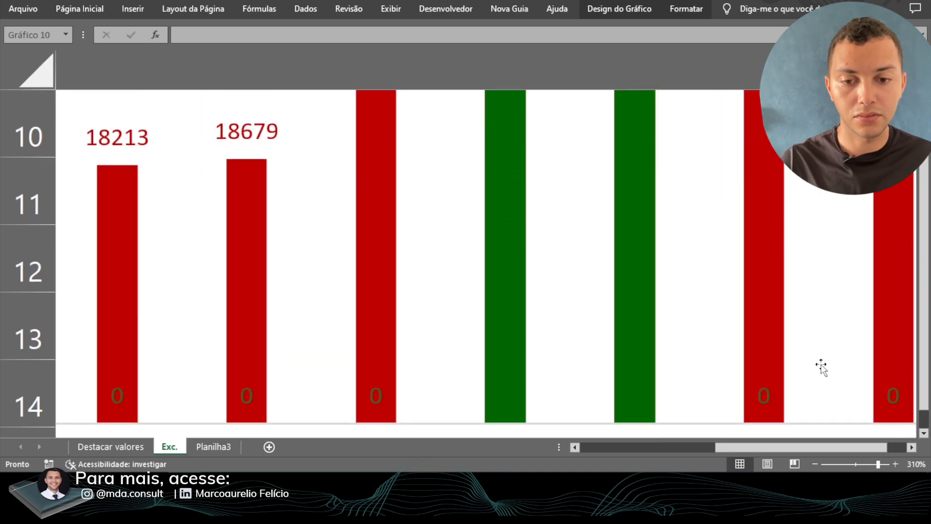
{"action": "left_click", "coordinate": [386, 399]}
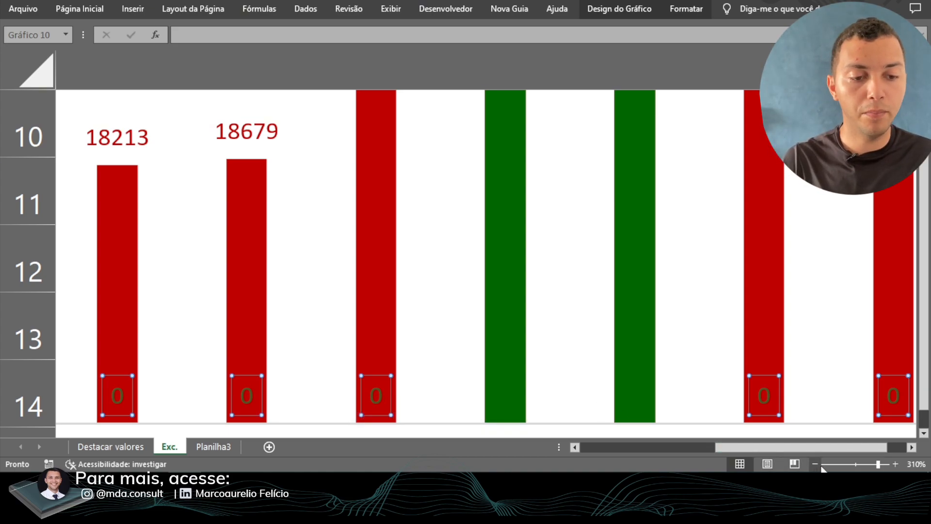
{"action": "left_click_drag", "start_coordinate": [878, 465], "coordinate": [859, 470]}
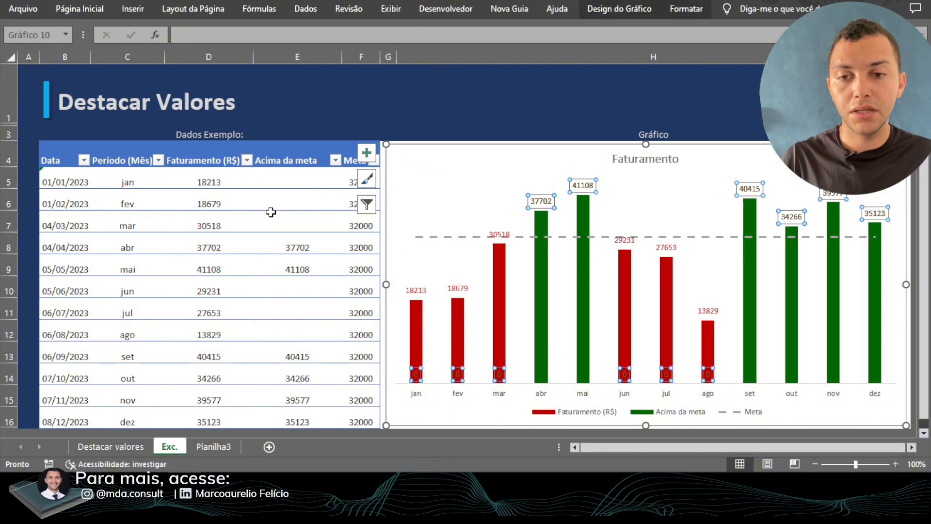
- Inspect the Acima da meta cells for jan to mar and compare them with both series' data labels in the chart
{"action": "left_click", "coordinate": [281, 180]}
{"action": "left_click_drag", "start_coordinate": [283, 179], "coordinate": [286, 214]}
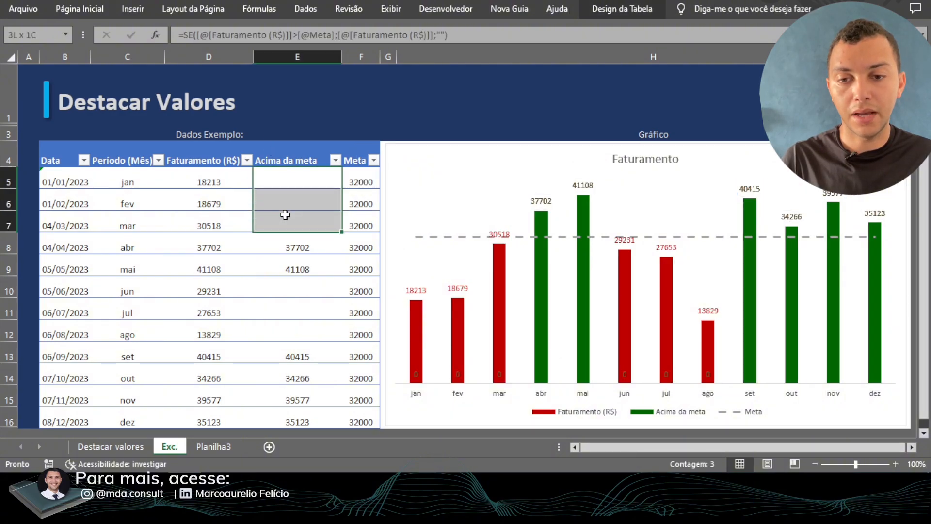
{"action": "left_click", "coordinate": [500, 375]}
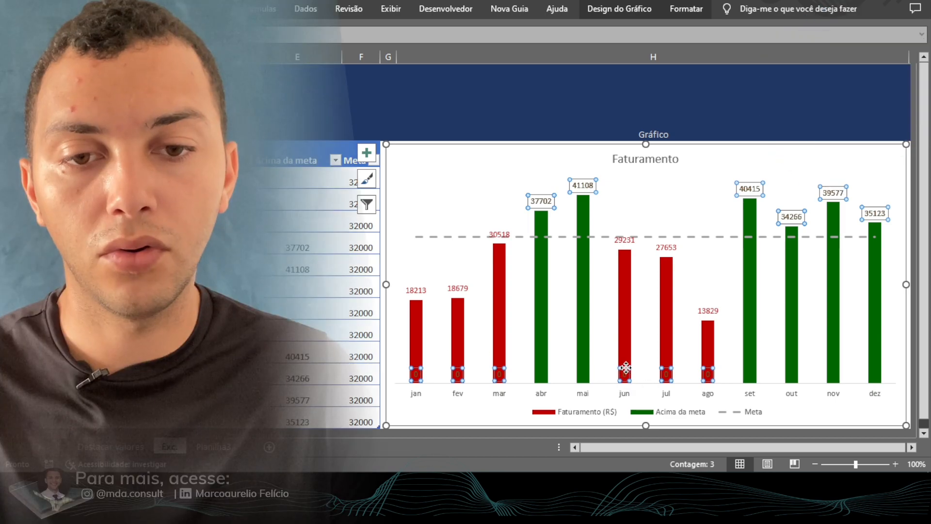
{"action": "left_click", "coordinate": [501, 235]}
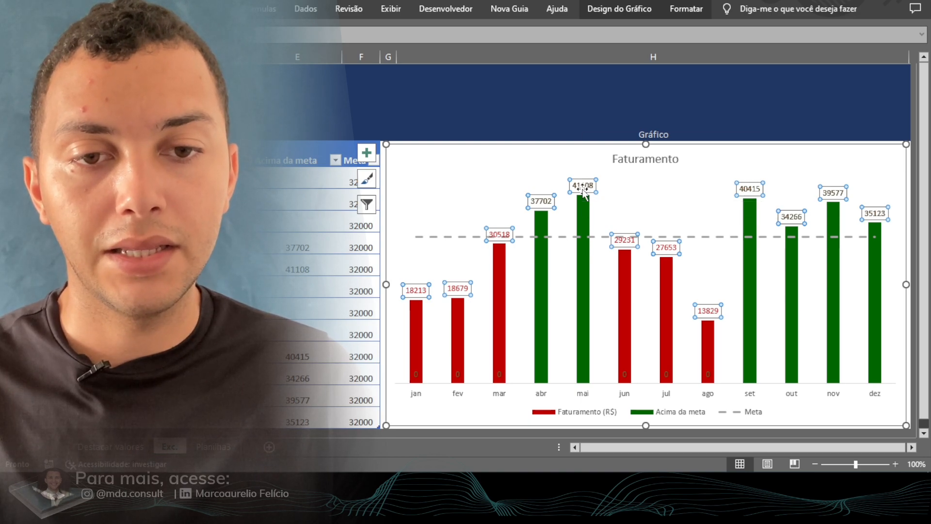
- Apply the custom number format code # to the Acima da meta data labels to hide their zero values
{"action": "right_click", "coordinate": [584, 192]}
{"action": "left_click", "coordinate": [635, 333]}
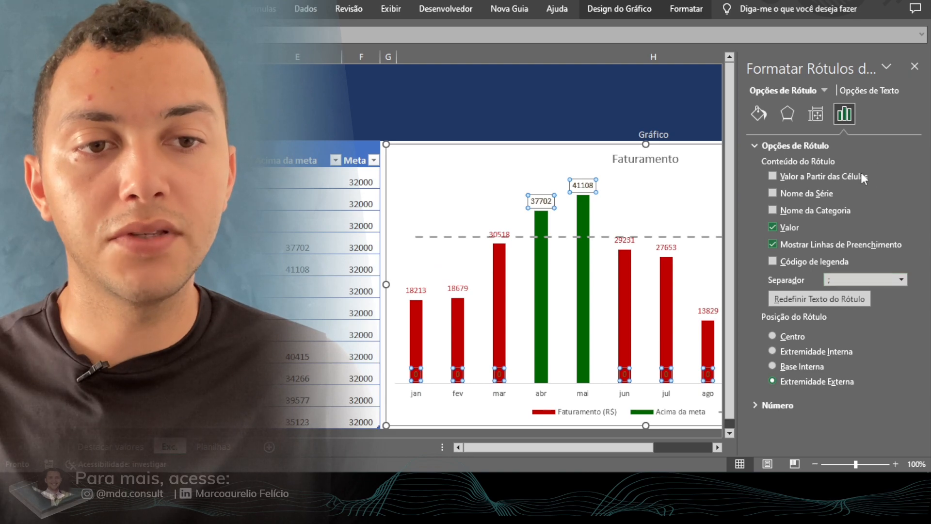
{"action": "left_click_drag", "start_coordinate": [737, 106], "coordinate": [685, 110]}
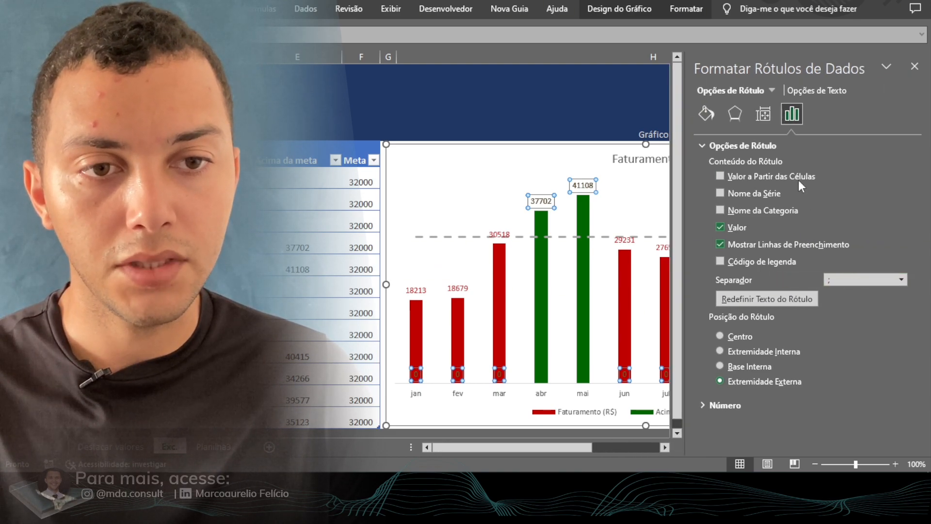
{"action": "left_click", "coordinate": [703, 145]}
{"action": "left_click", "coordinate": [701, 165]}
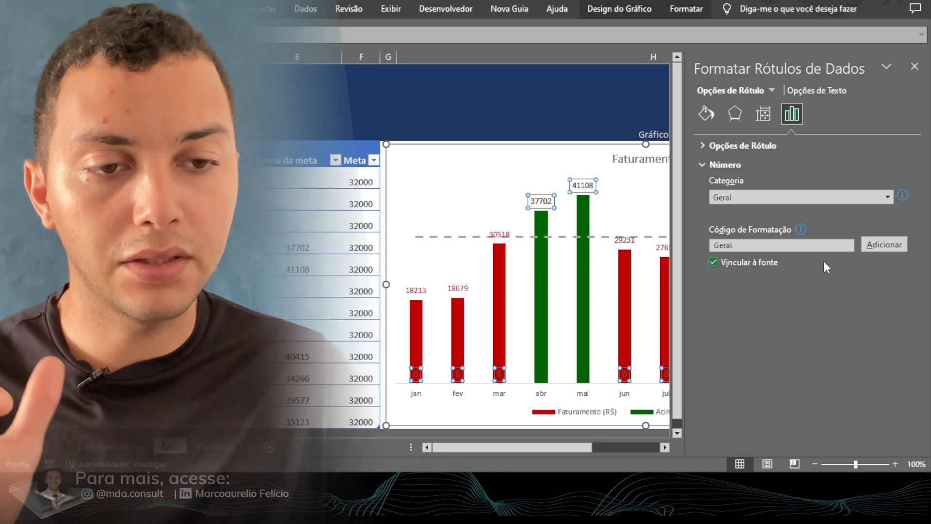
{"action": "left_click", "coordinate": [756, 245]}
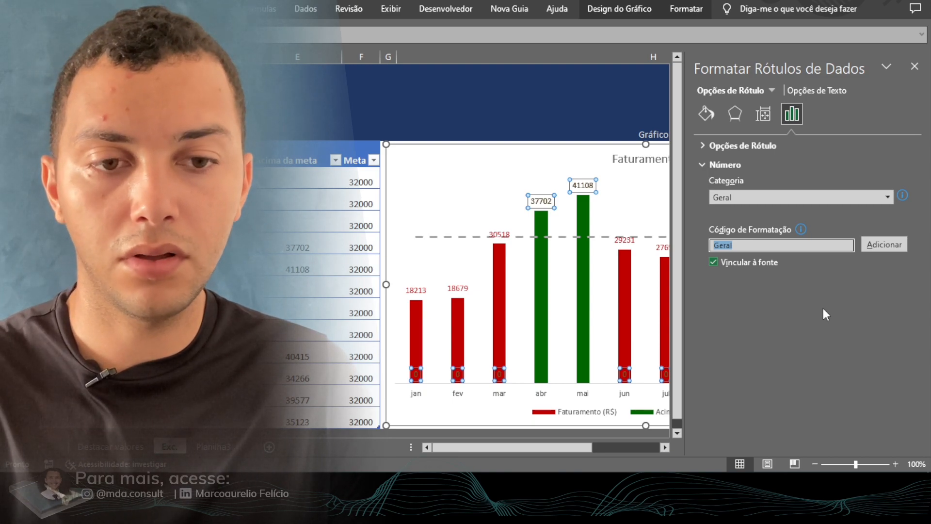
{"action": "type", "text": "#"}
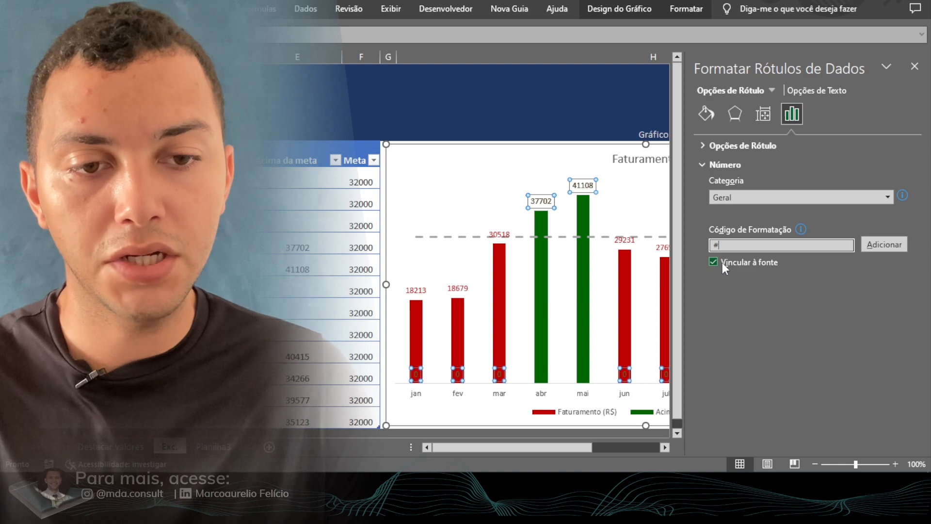
{"action": "left_click", "coordinate": [891, 247]}
- Apply the custom number format code # to the Faturamento (R$) data labels as well
{"action": "left_click_drag", "start_coordinate": [560, 448], "coordinate": [595, 447]}
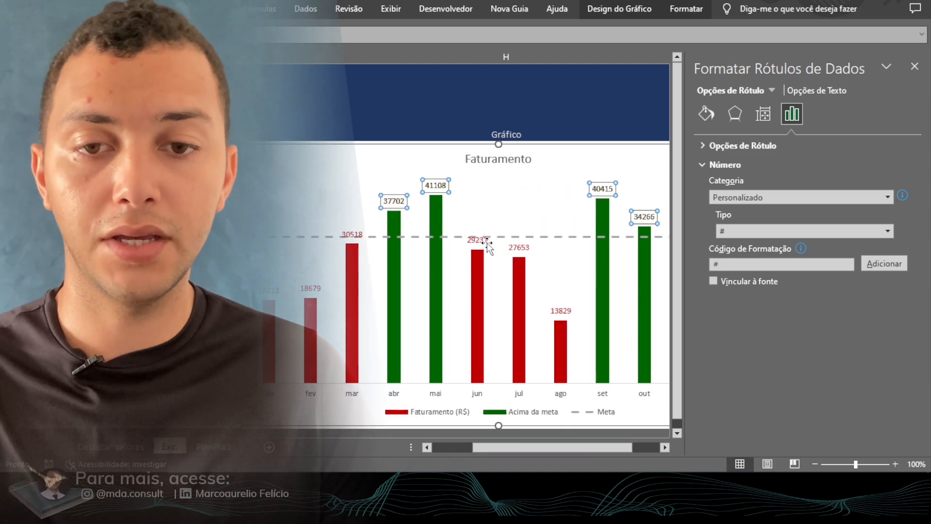
{"action": "left_click", "coordinate": [495, 248]}
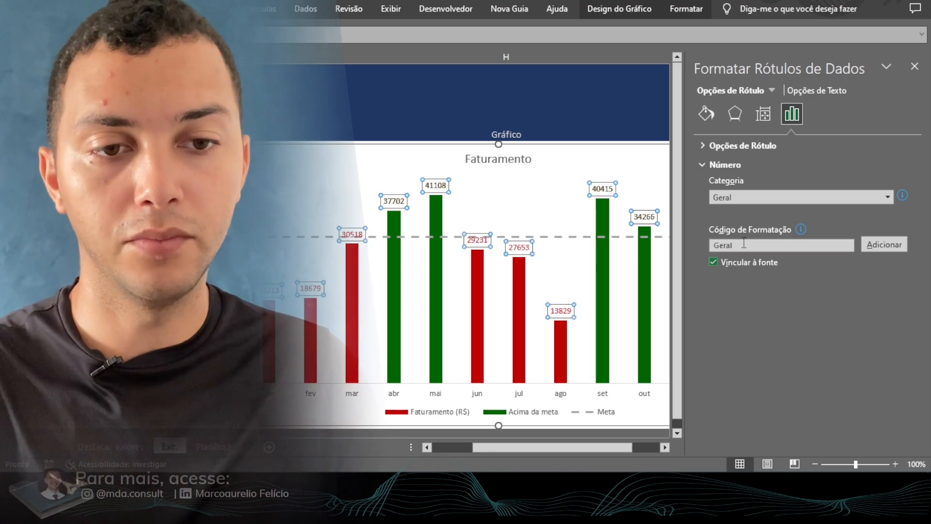
{"action": "left_click", "coordinate": [732, 246]}
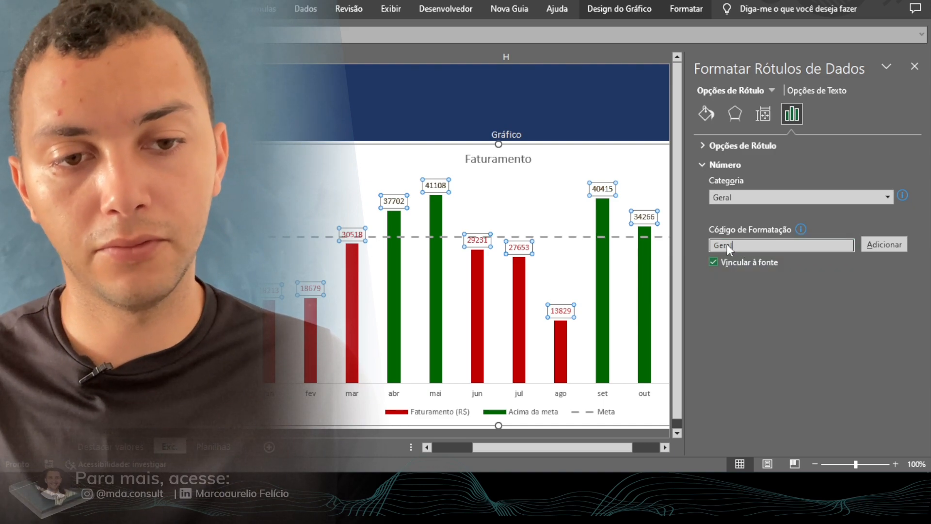
{"action": "type", "text": "#"}
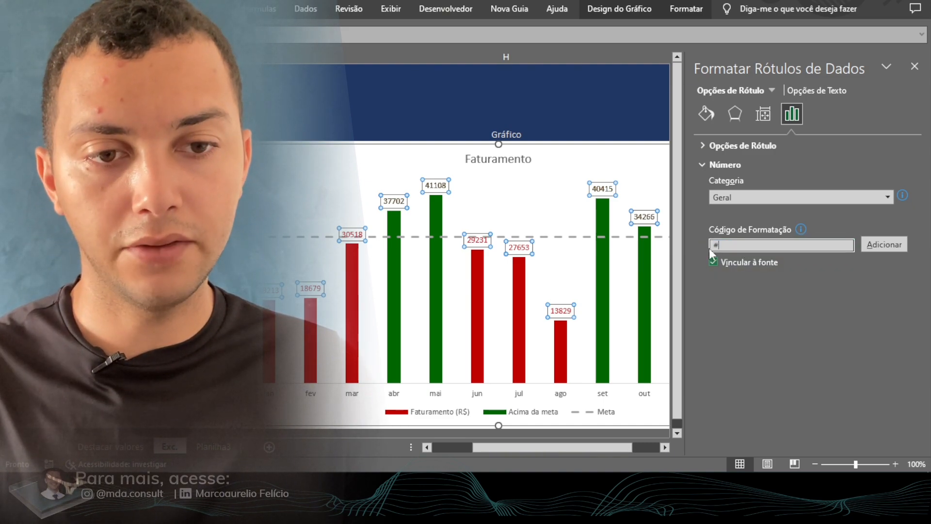
{"action": "left_click", "coordinate": [872, 244]}
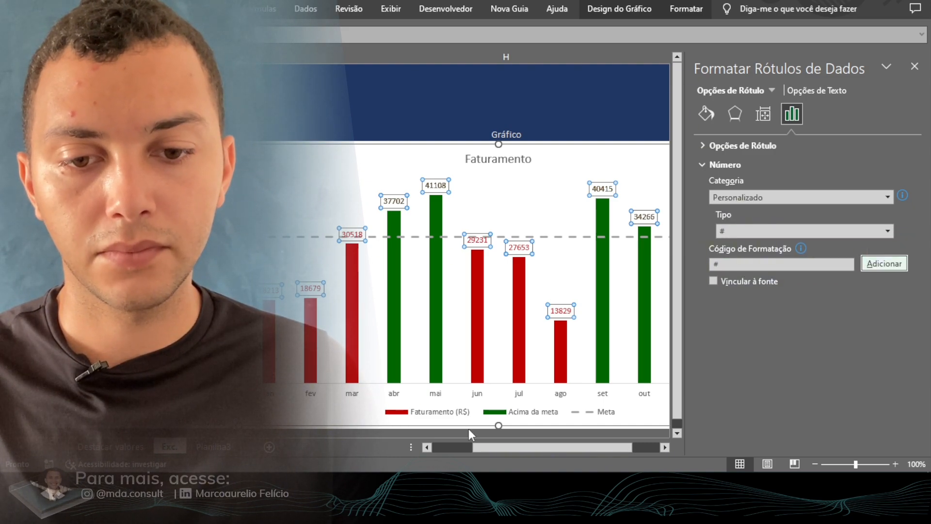
- Check the number format settings of the Acima da meta and Faturamento (R$) data labels
{"action": "left_click", "coordinate": [468, 205]}
{"action": "left_click", "coordinate": [441, 189]}
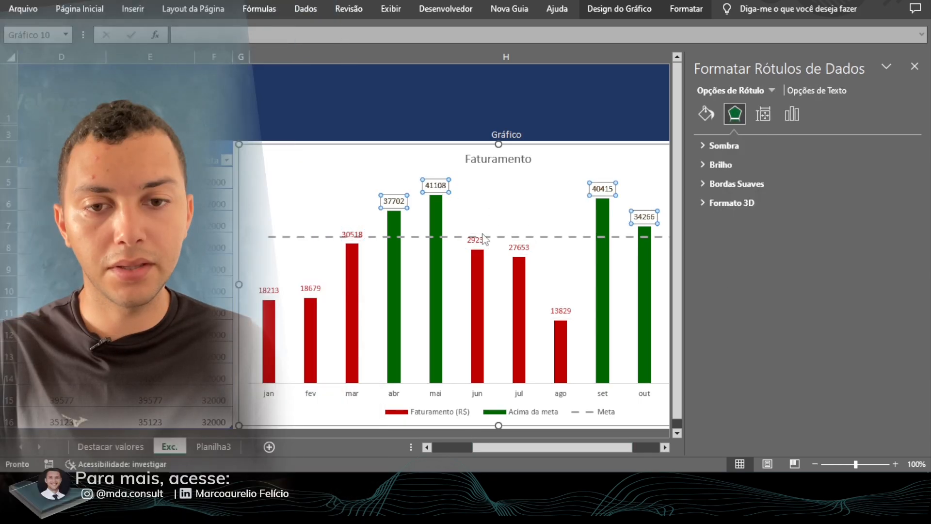
{"action": "left_click", "coordinate": [791, 114]}
{"action": "left_click", "coordinate": [702, 165]}
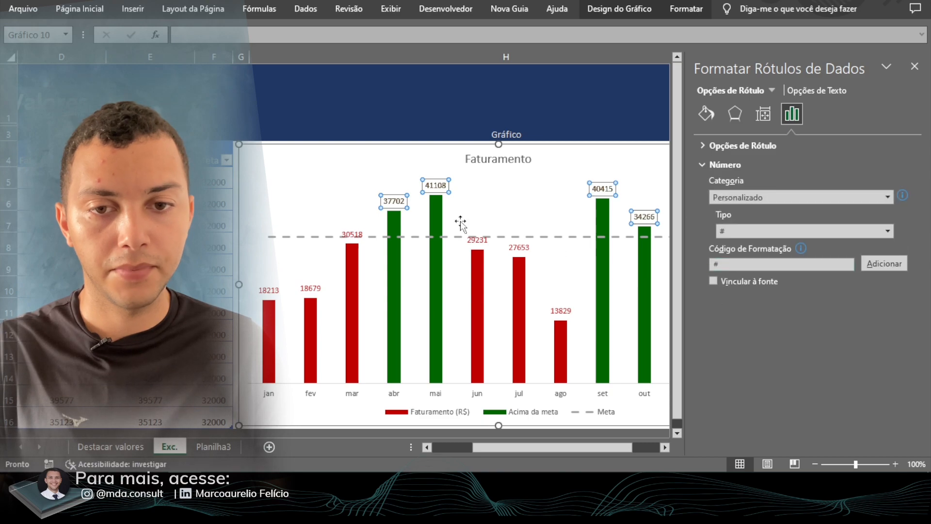
{"action": "left_click", "coordinate": [479, 240]}
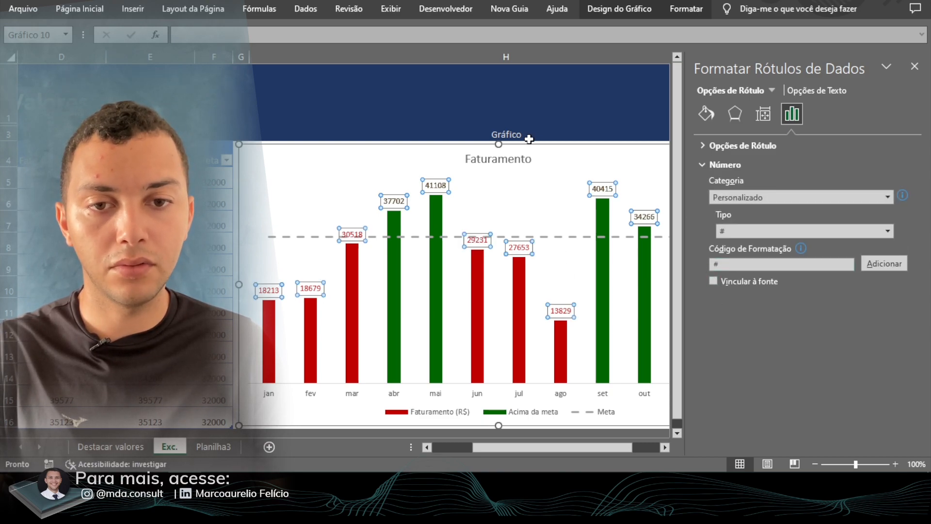
- Recalculate the random revenue values, close the formatting pane and check the labels across the full chart
{"action": "left_click", "coordinate": [538, 120]}
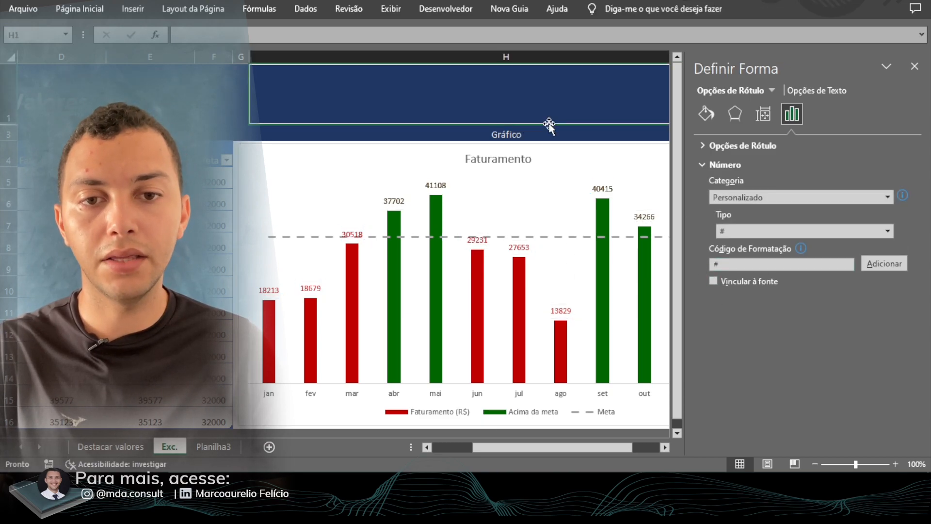
{"action": "double_click", "coordinate": [529, 96]}
{"action": "key", "text": "Left"}
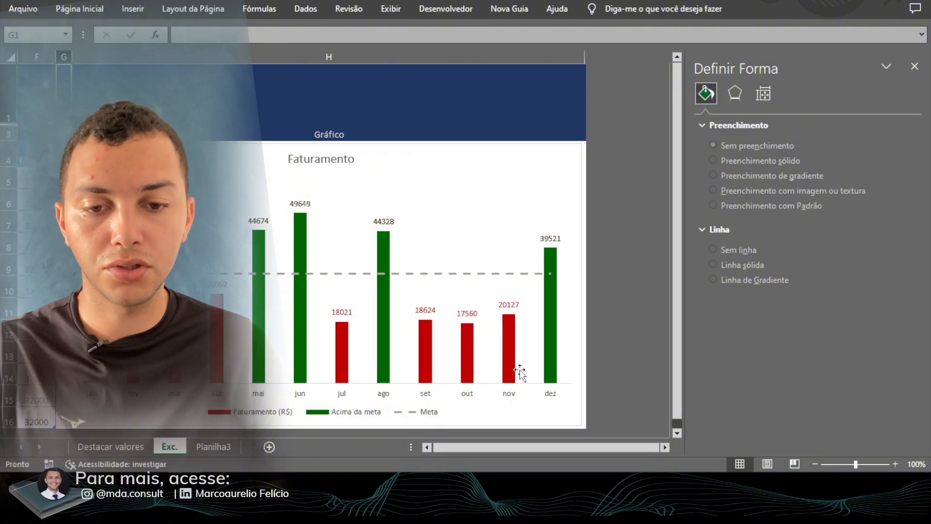
{"action": "left_click_drag", "start_coordinate": [538, 447], "coordinate": [511, 449]}
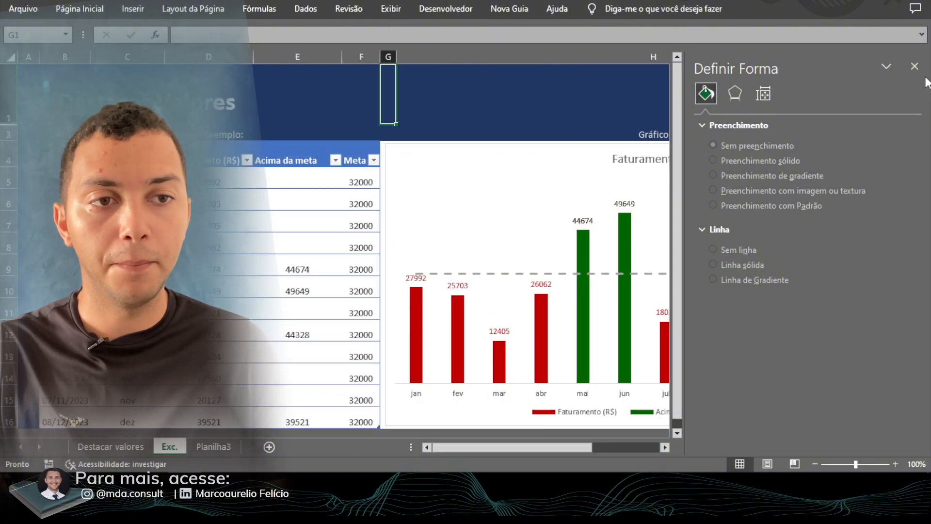
{"action": "left_click", "coordinate": [914, 66]}
{"action": "mouse_move", "coordinate": [713, 358]}
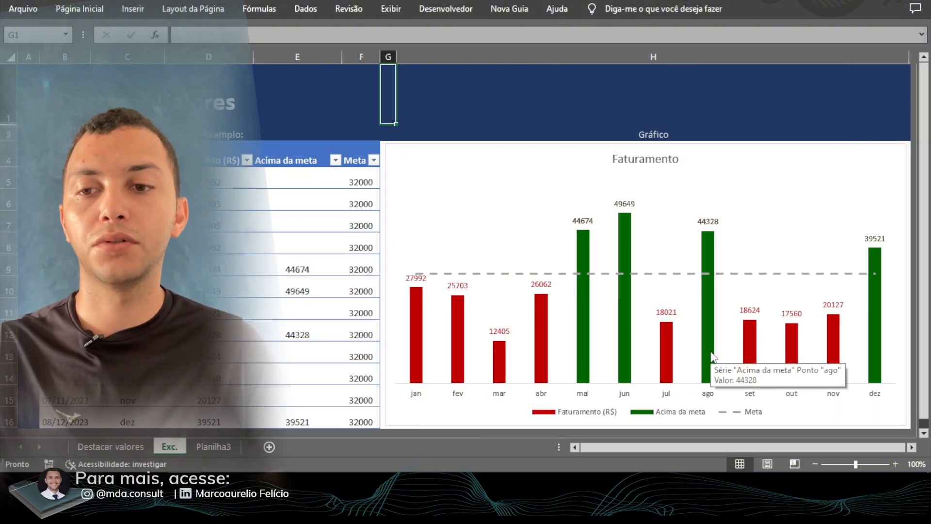